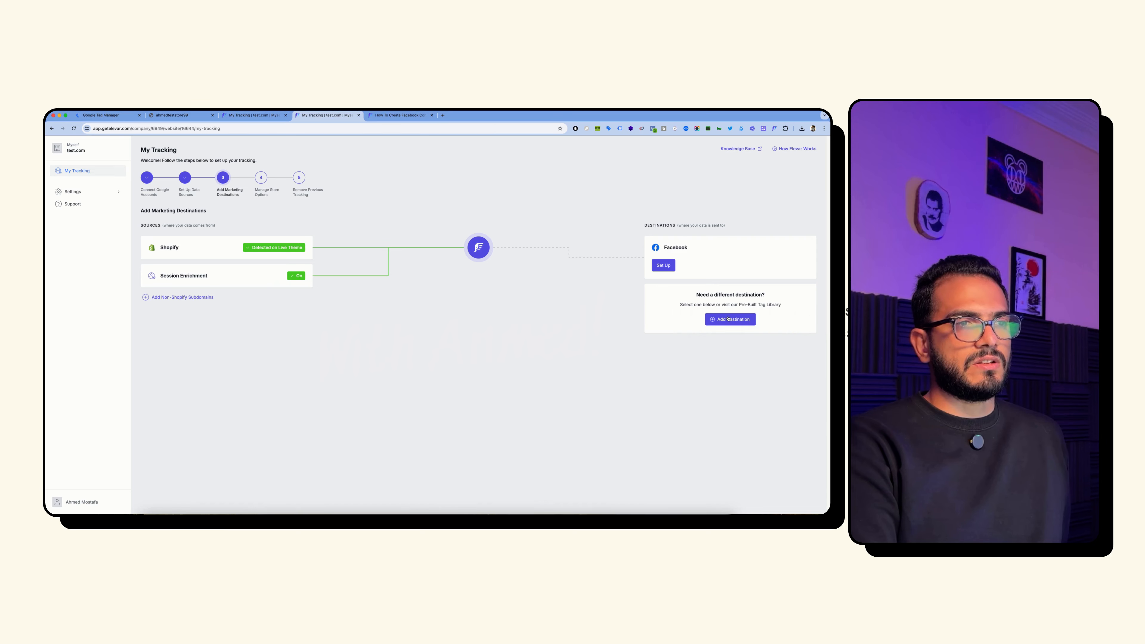
# - Look at the available marketing destinations, and open the Facebook Settings step of the Facebook destination
pyautogui.click(728, 319)
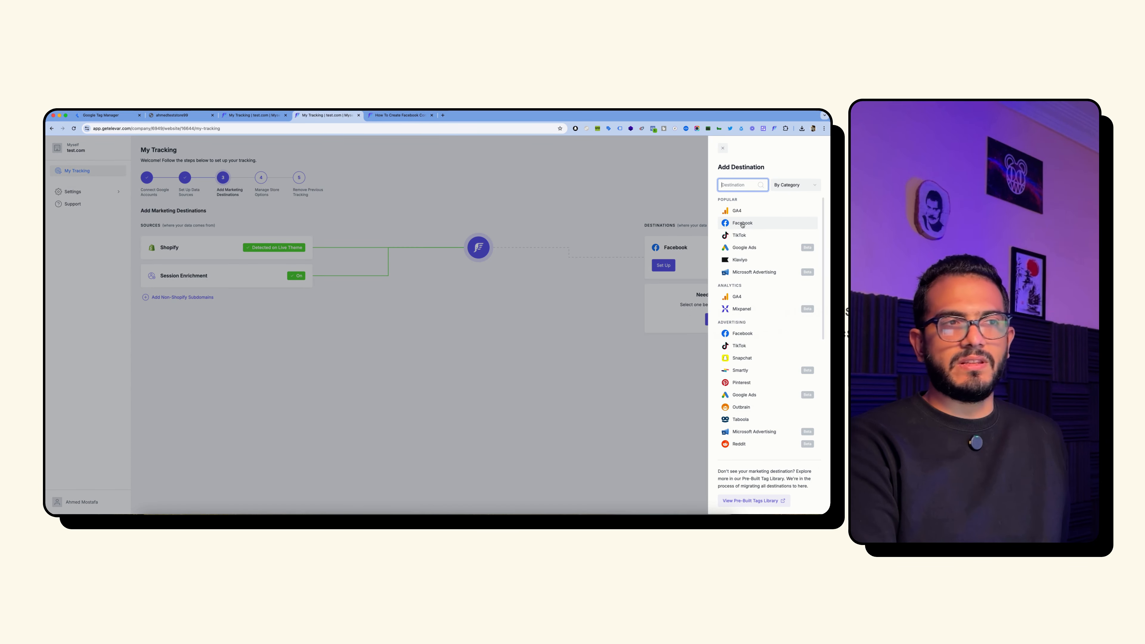
pyautogui.click(699, 253)
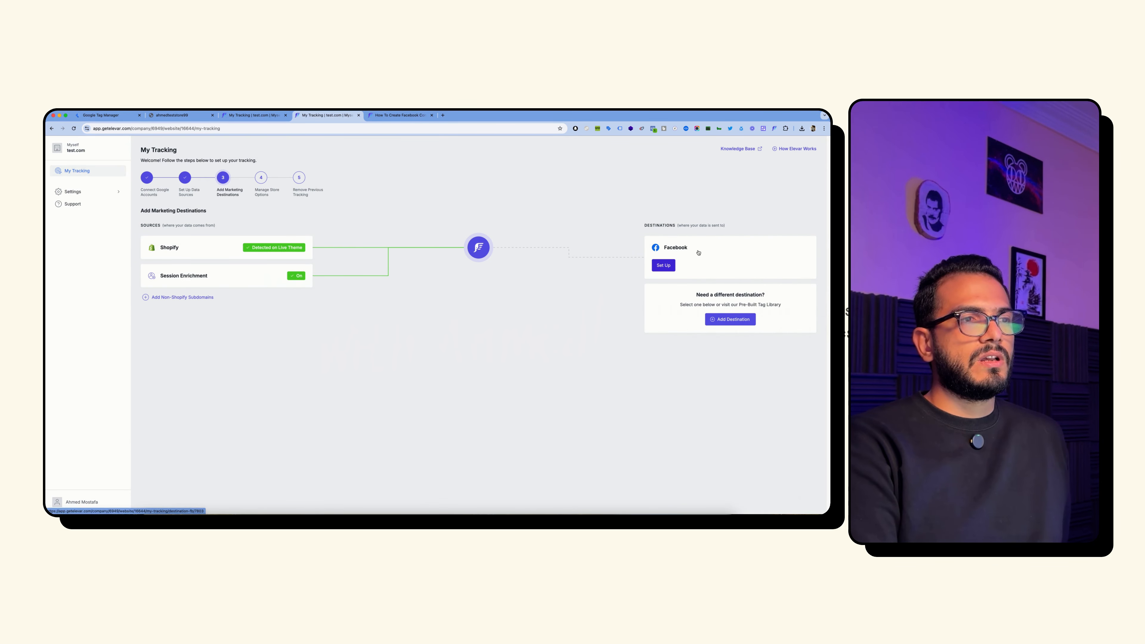
pyautogui.click(686, 260)
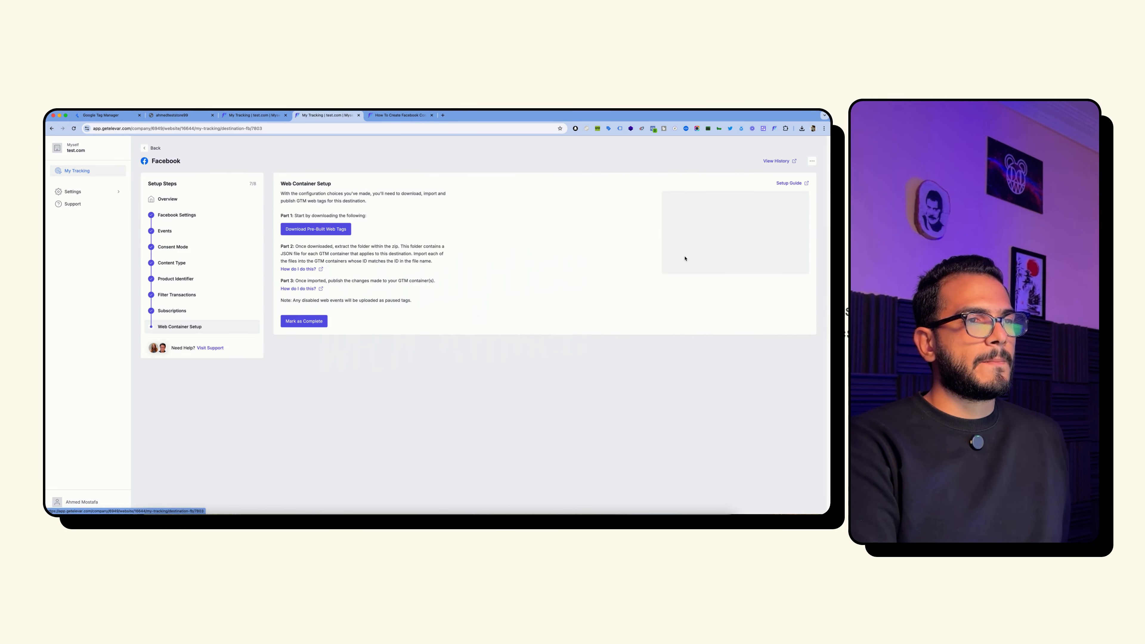
pyautogui.click(183, 215)
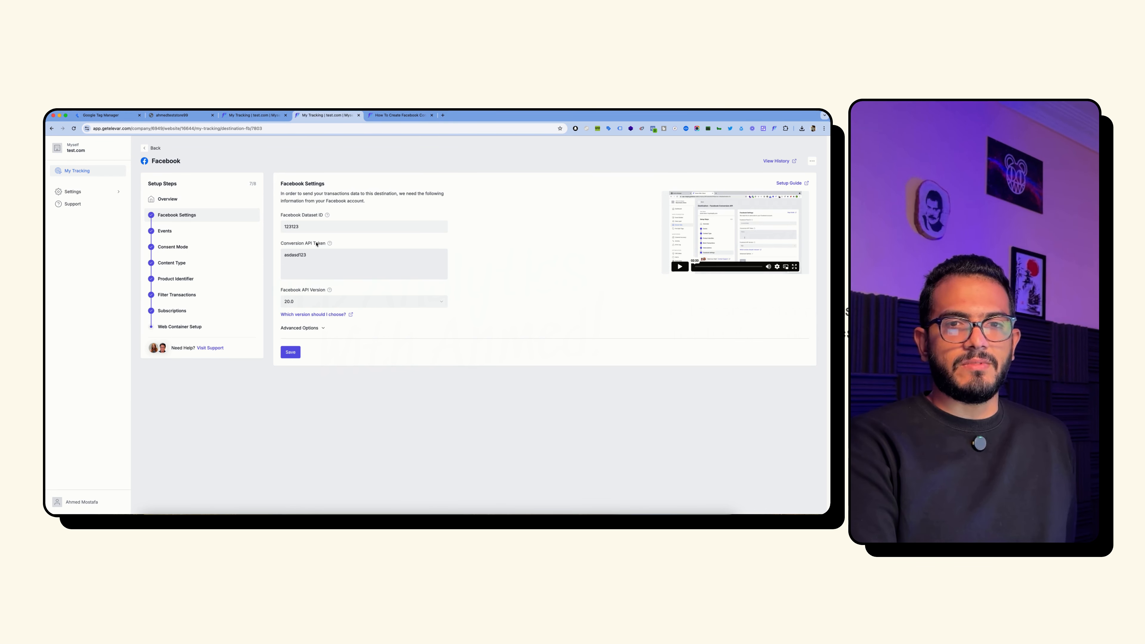
# - Check the Conversion API Token field's hint and the help article on generating a Facebook access token
pyautogui.moveTo(330, 244)
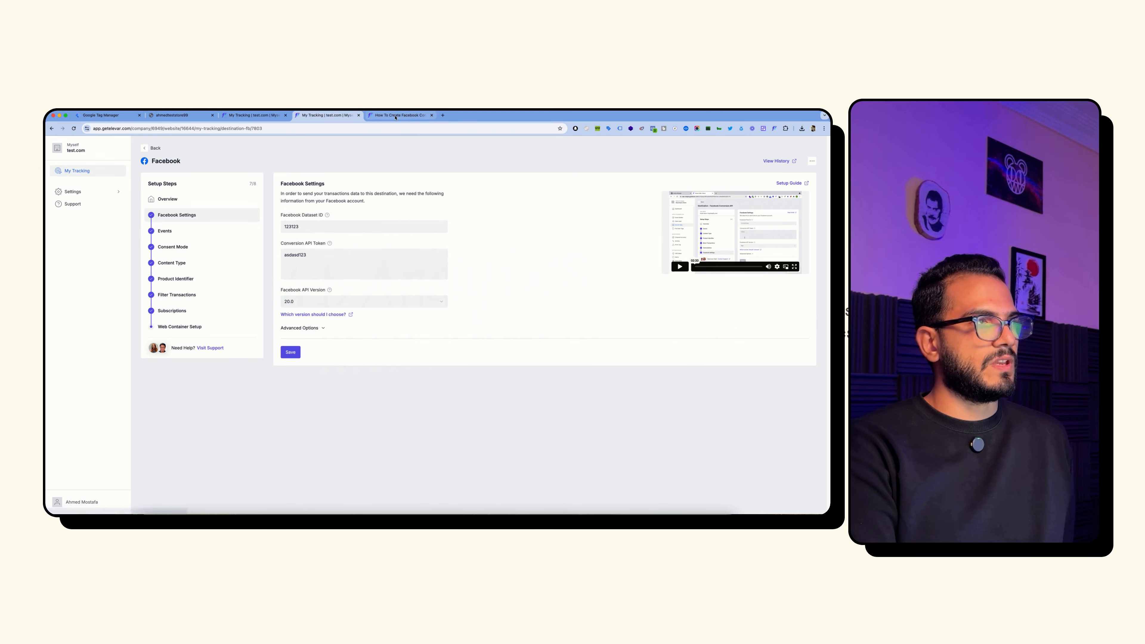
pyautogui.click(400, 115)
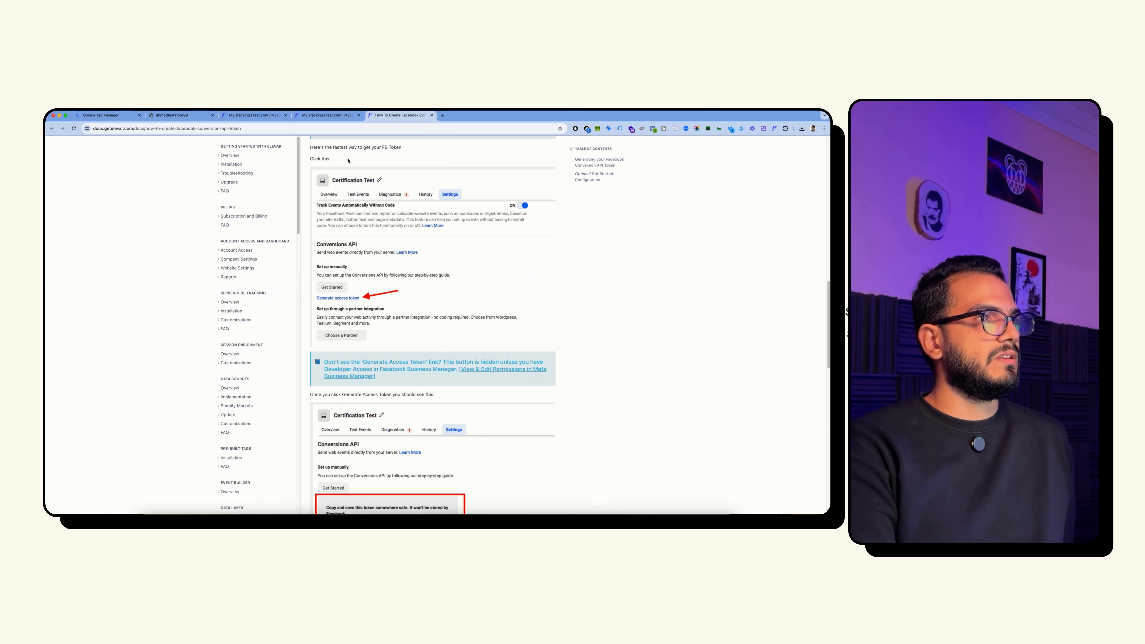
pyautogui.click(319, 115)
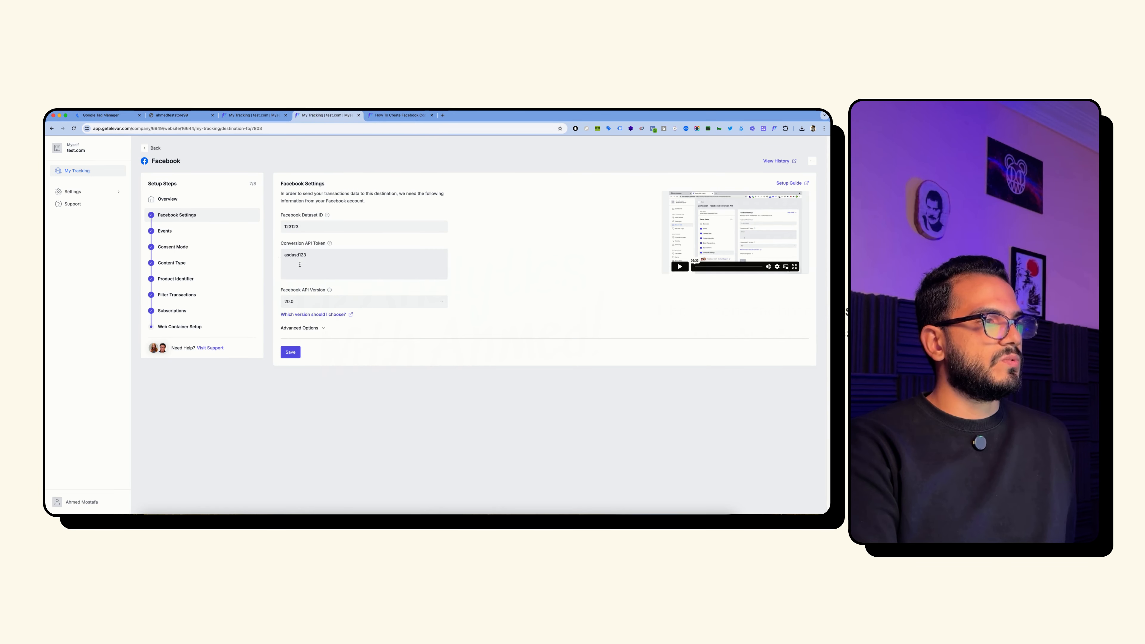
# - Review the Events, Consent Mode, Content Type, Product Identifier and Filter Transactions settings, plus the separate-checkout option for subscriptions
pyautogui.click(212, 230)
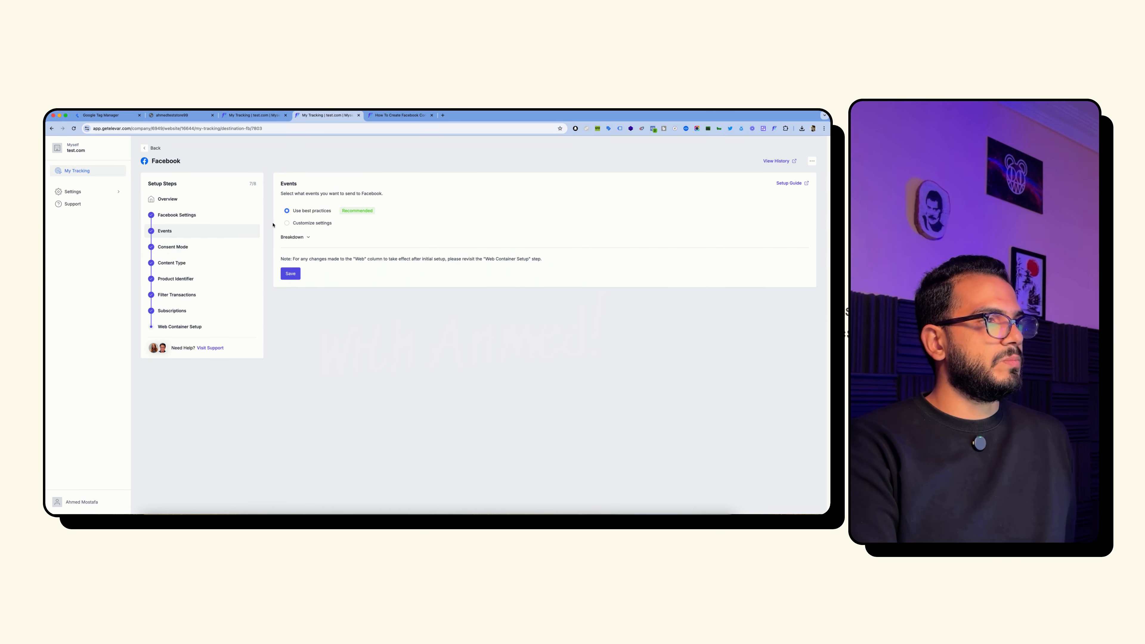
pyautogui.click(206, 248)
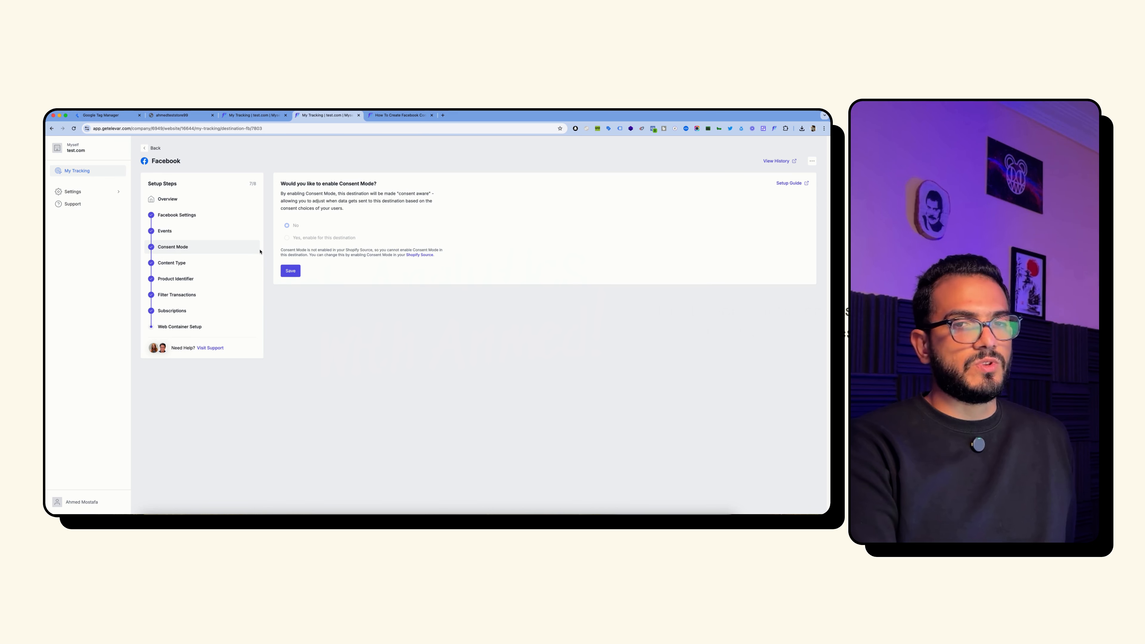
pyautogui.click(194, 266)
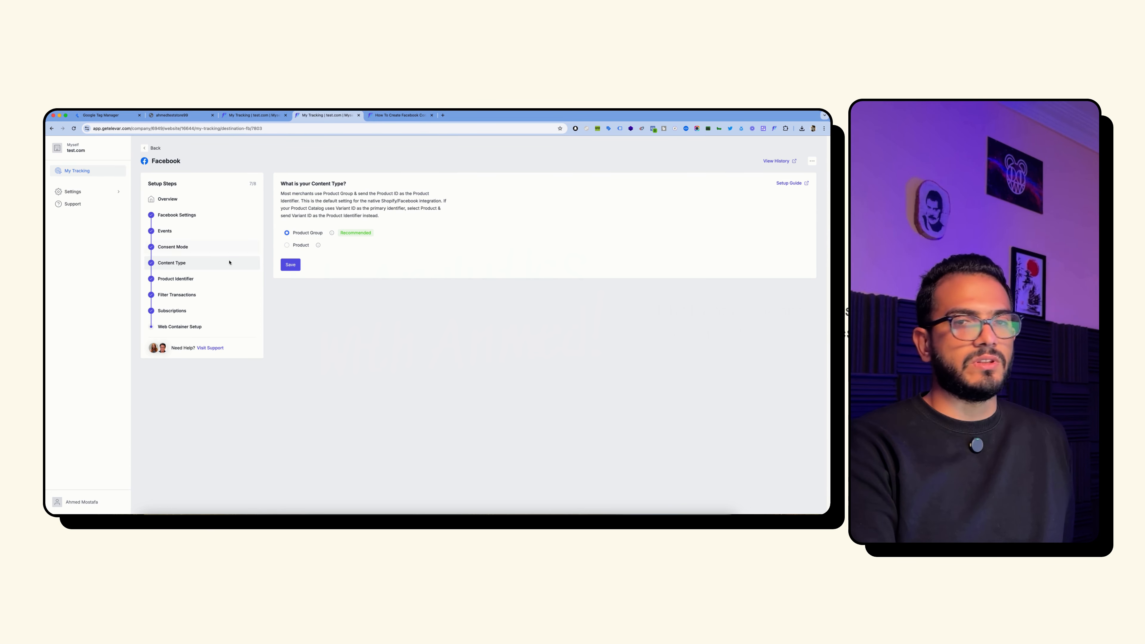
pyautogui.click(226, 279)
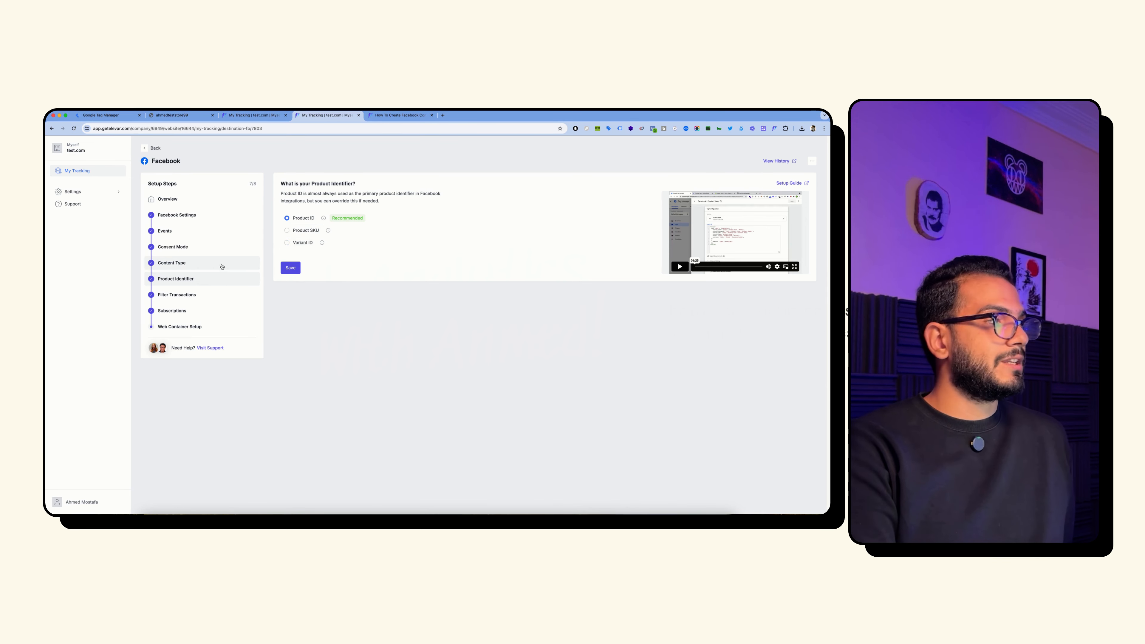
pyautogui.click(186, 294)
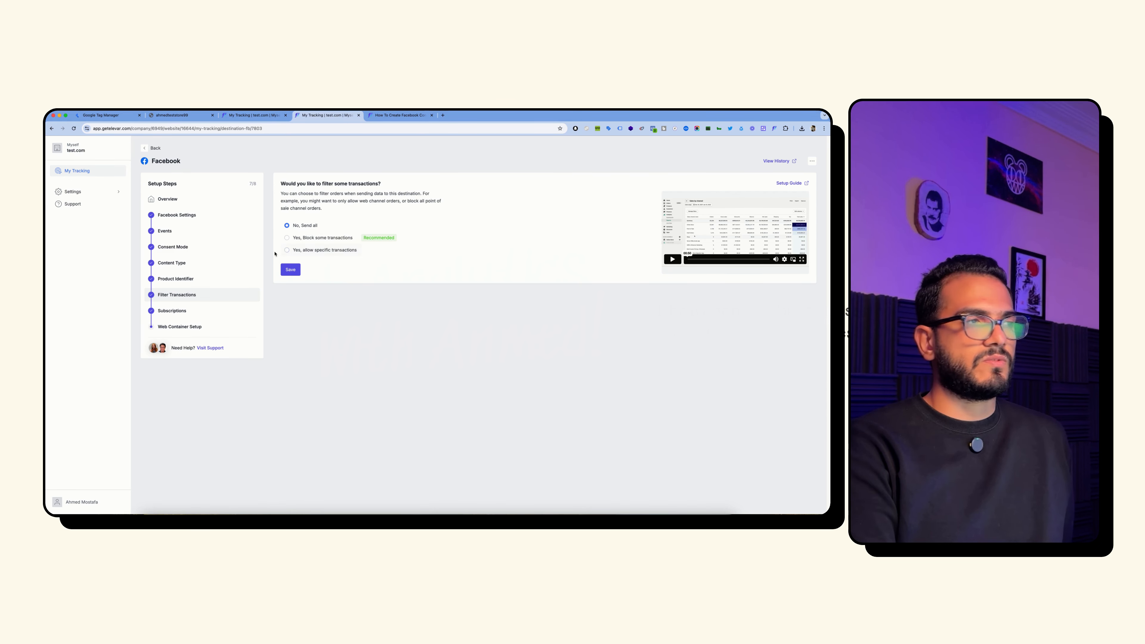
pyautogui.click(231, 307)
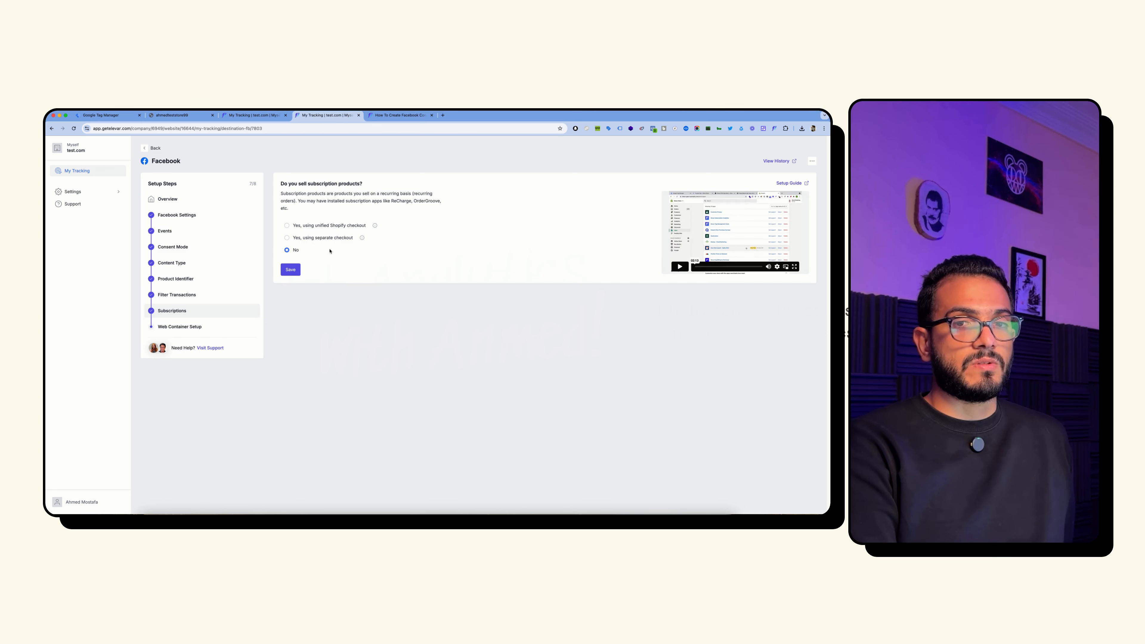
pyautogui.click(299, 233)
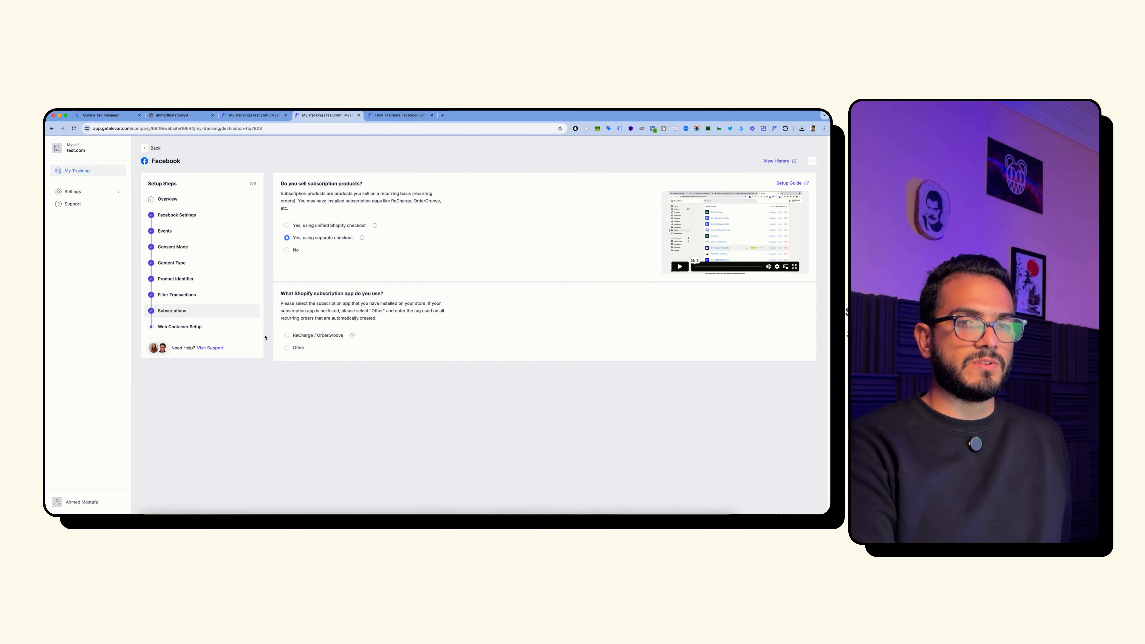
# - Download the pre-built web tags from the Web Container Setup step and save the archive in Downloads
pyautogui.click(179, 328)
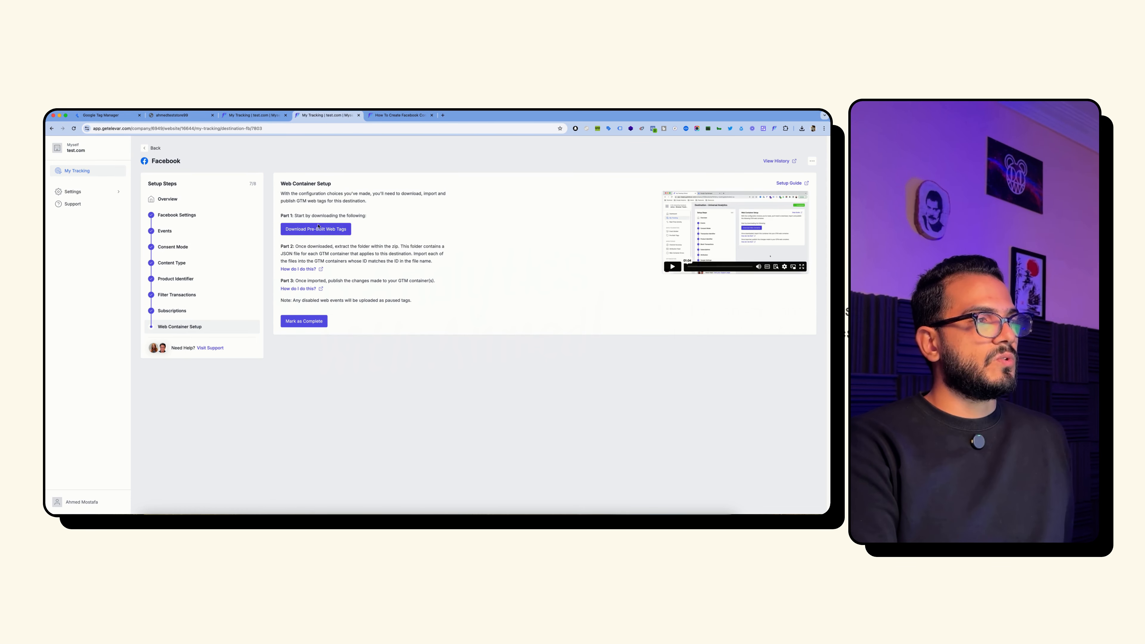
pyautogui.click(305, 230)
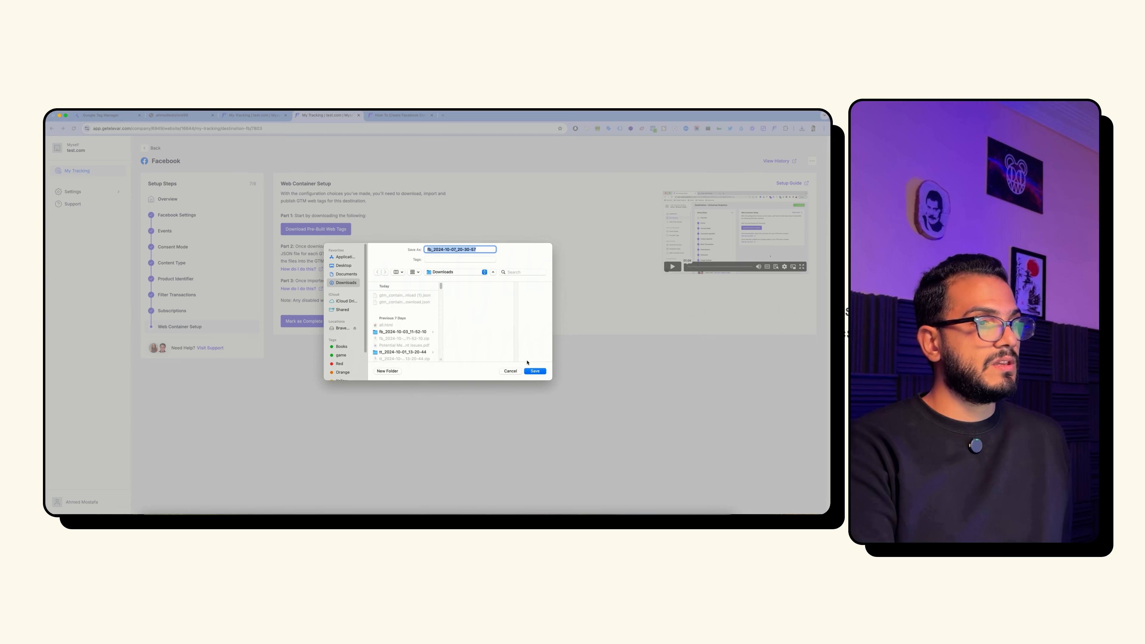
pyautogui.click(535, 370)
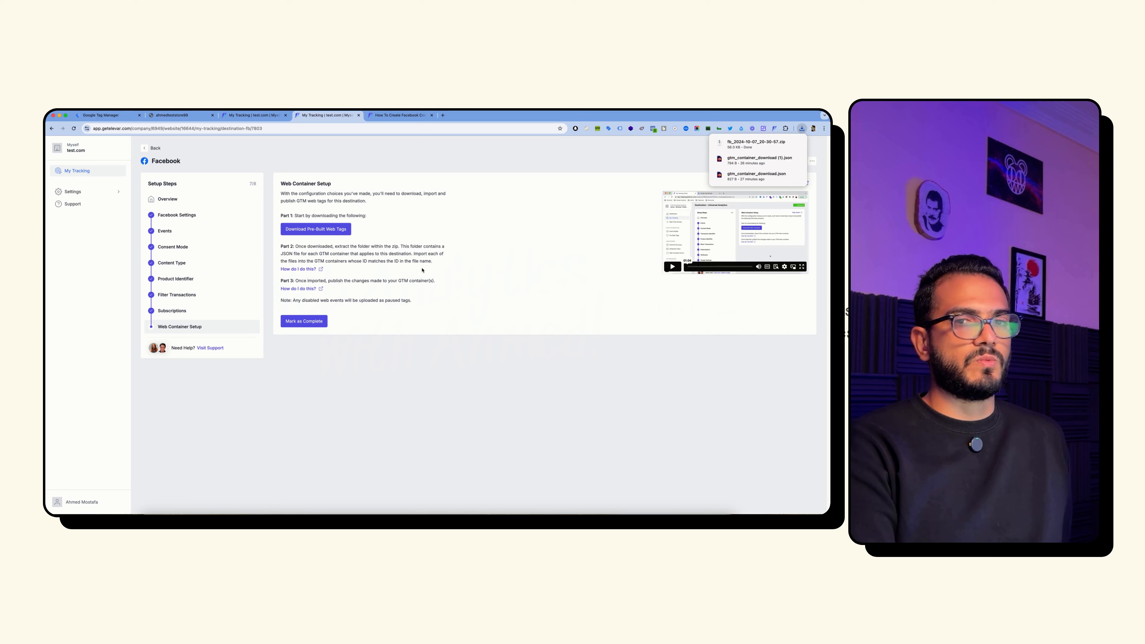
# - Switch to Google Tag Manager and choose the JSON file from the downloaded Facebook folder for import into the Demo container
pyautogui.click(104, 115)
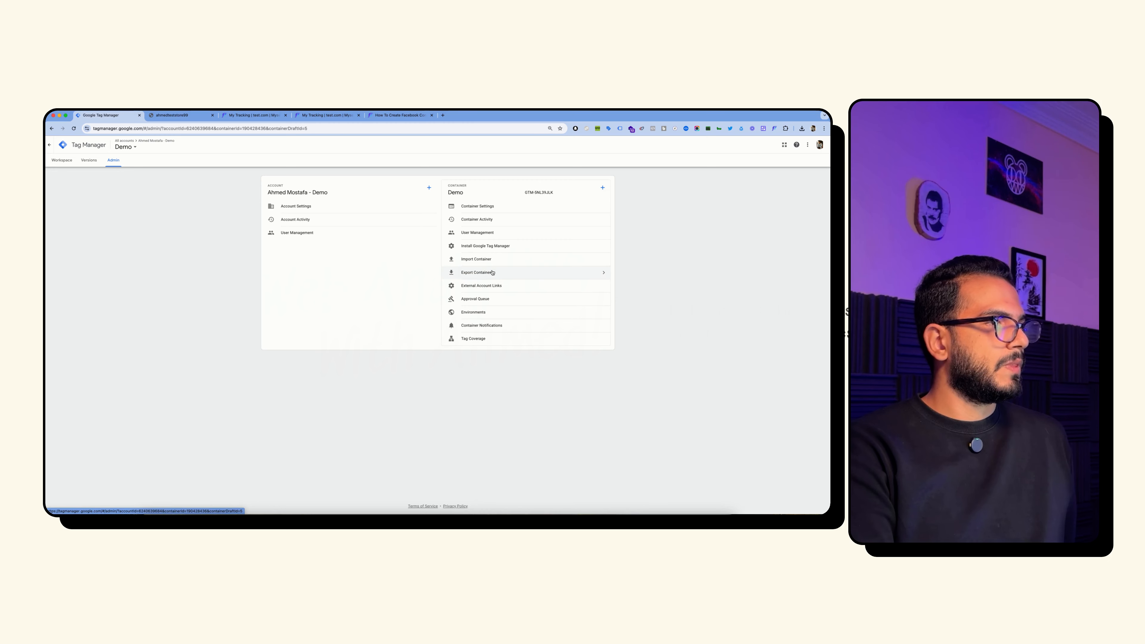
pyautogui.click(489, 260)
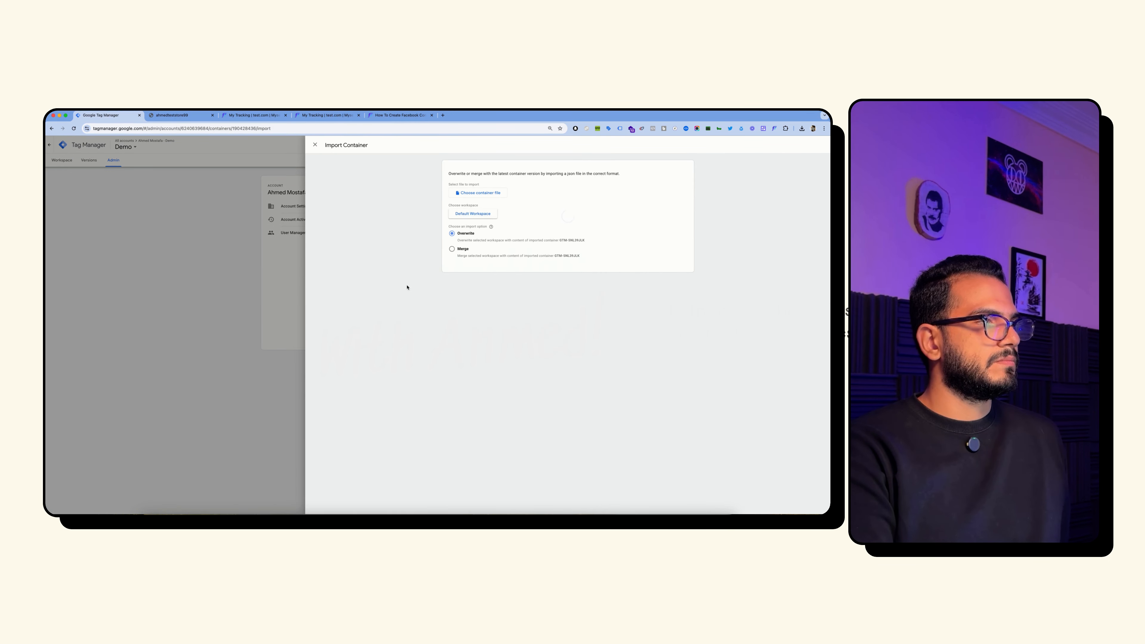
pyautogui.click(485, 197)
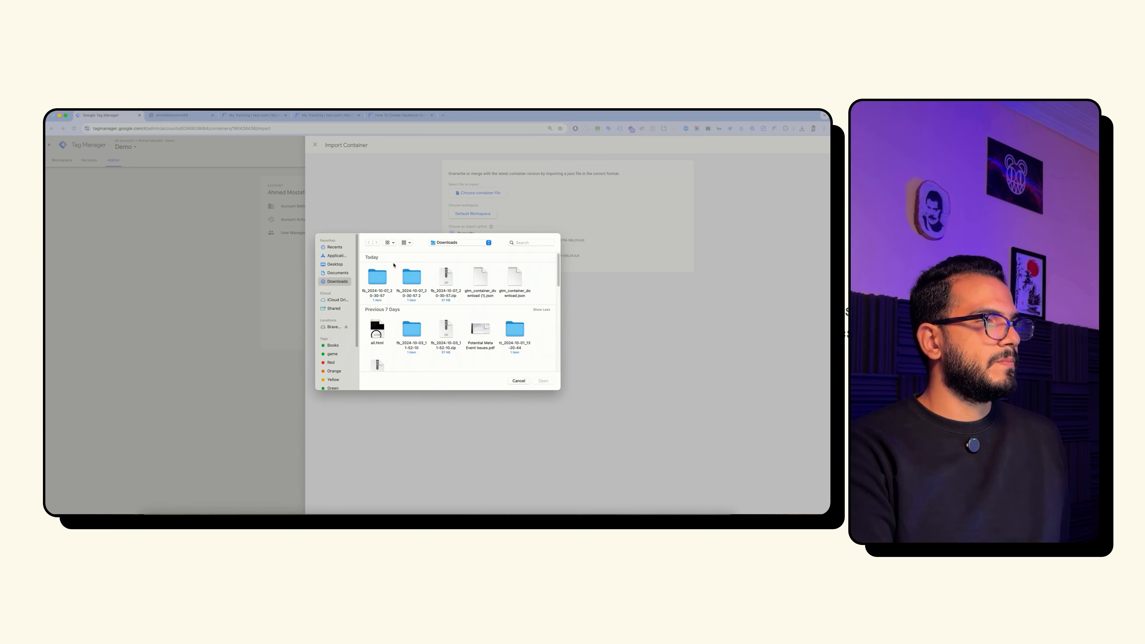
pyautogui.doubleClick(373, 276)
pyautogui.click(375, 278)
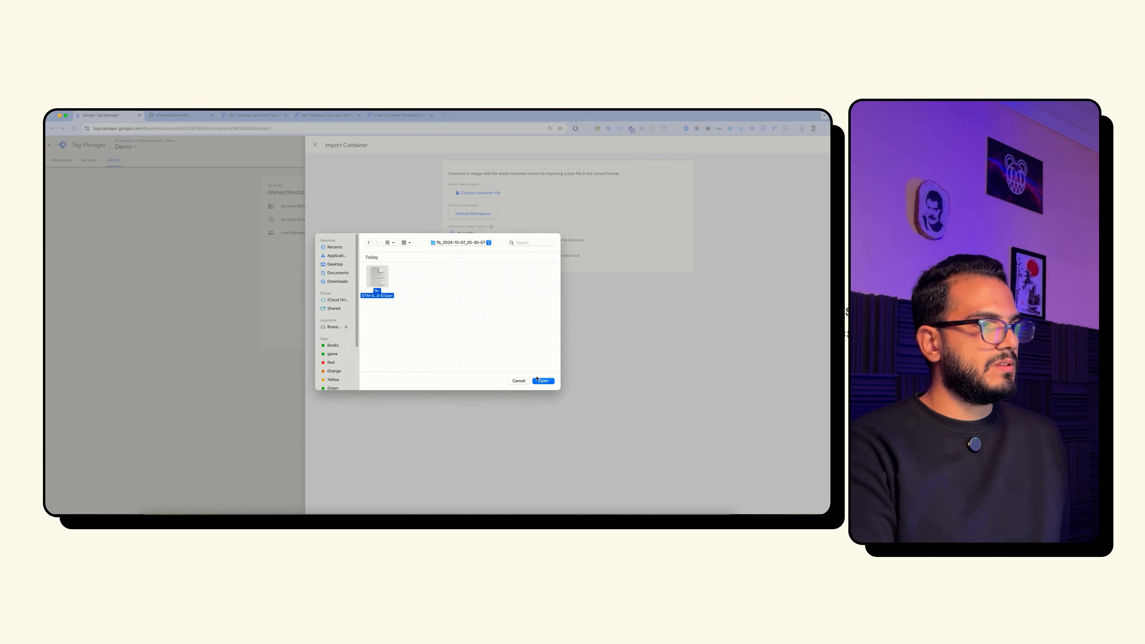
pyautogui.click(542, 381)
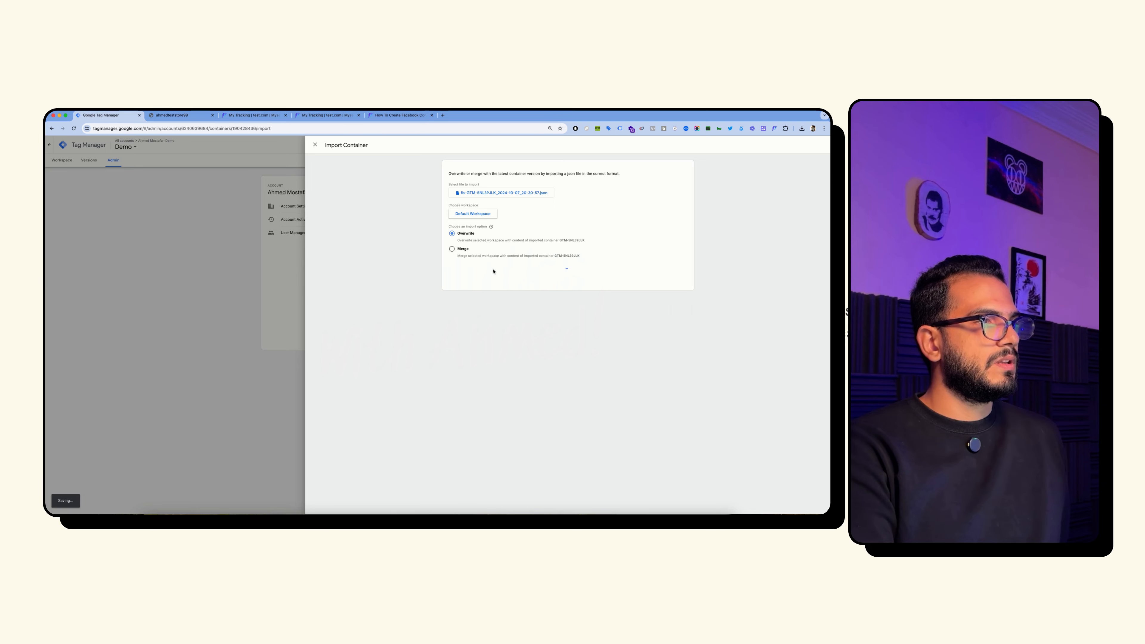
# - Create a new workspace named "Facebook Tracking Setup" as the target of the container import
pyautogui.click(473, 216)
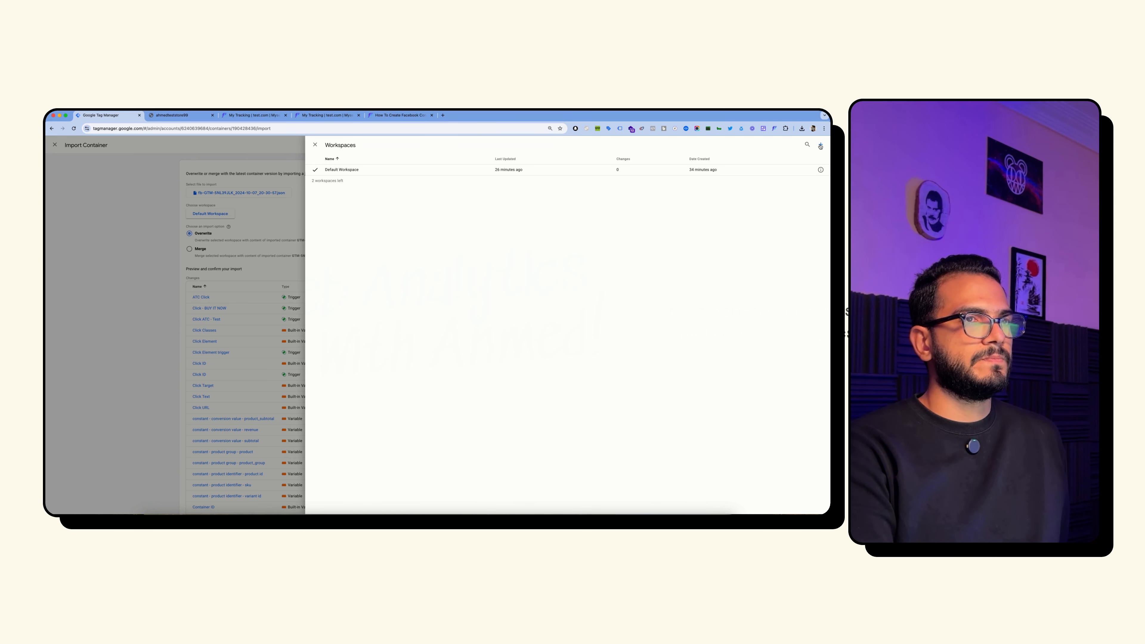
pyautogui.click(820, 145)
pyautogui.doubleClick(365, 145)
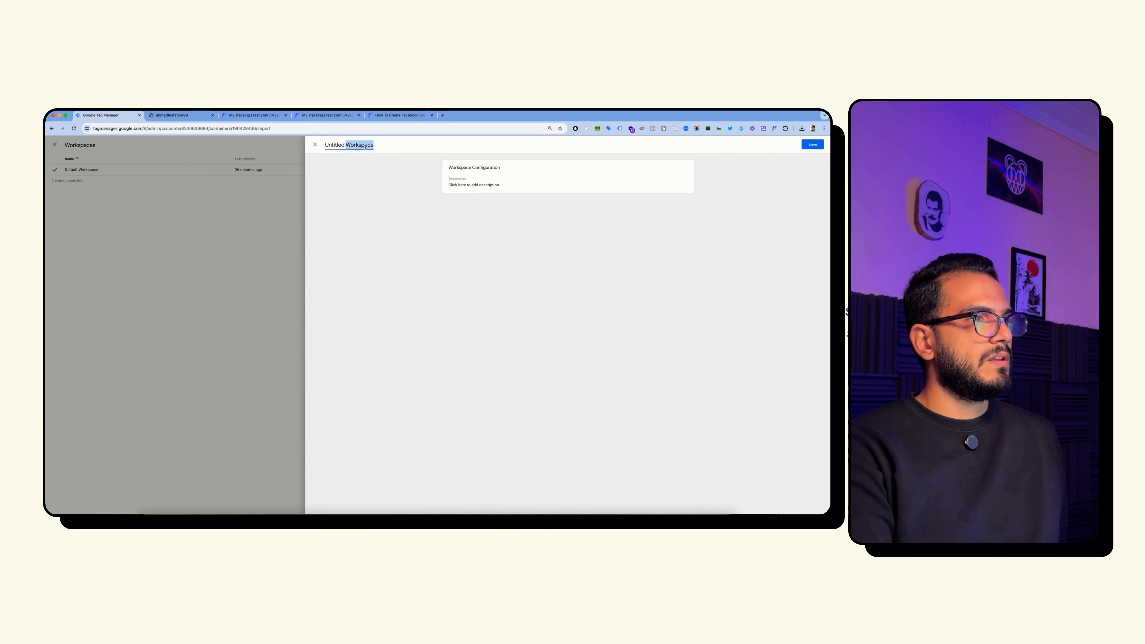
pyautogui.tripleClick(365, 146)
pyautogui.write('Faceb')
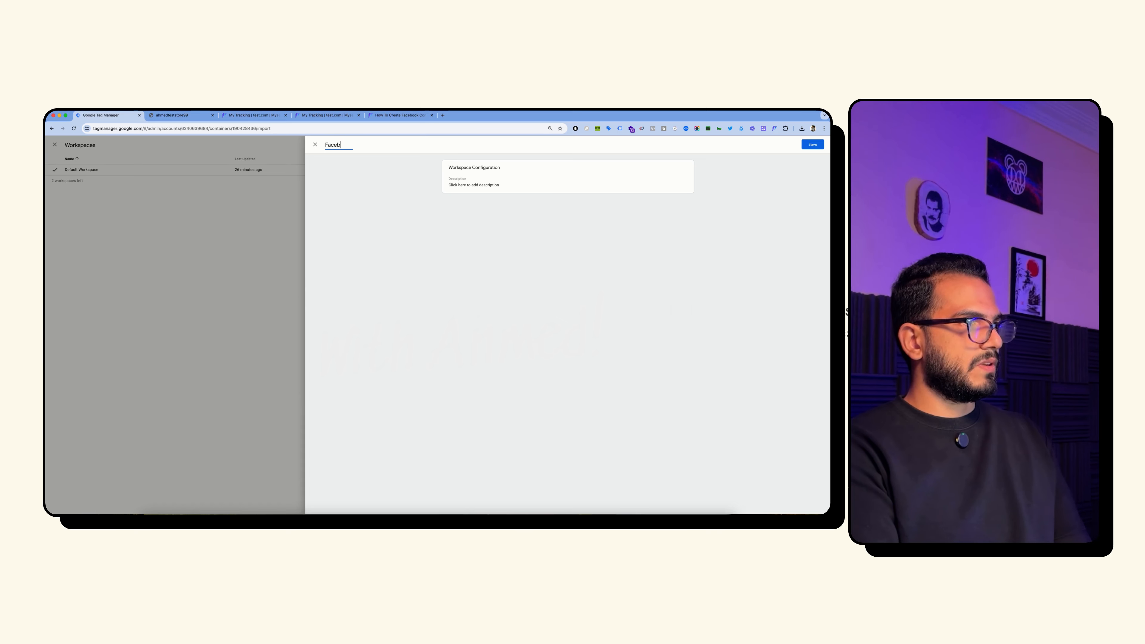
pyautogui.write('ook T')
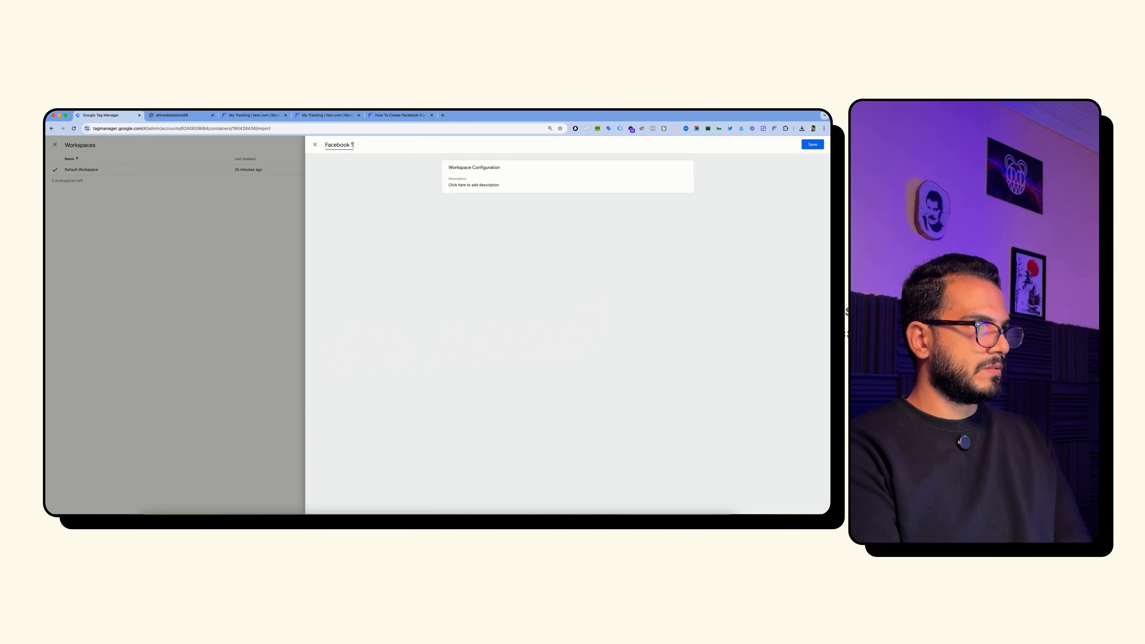
pyautogui.write('racking Setup')
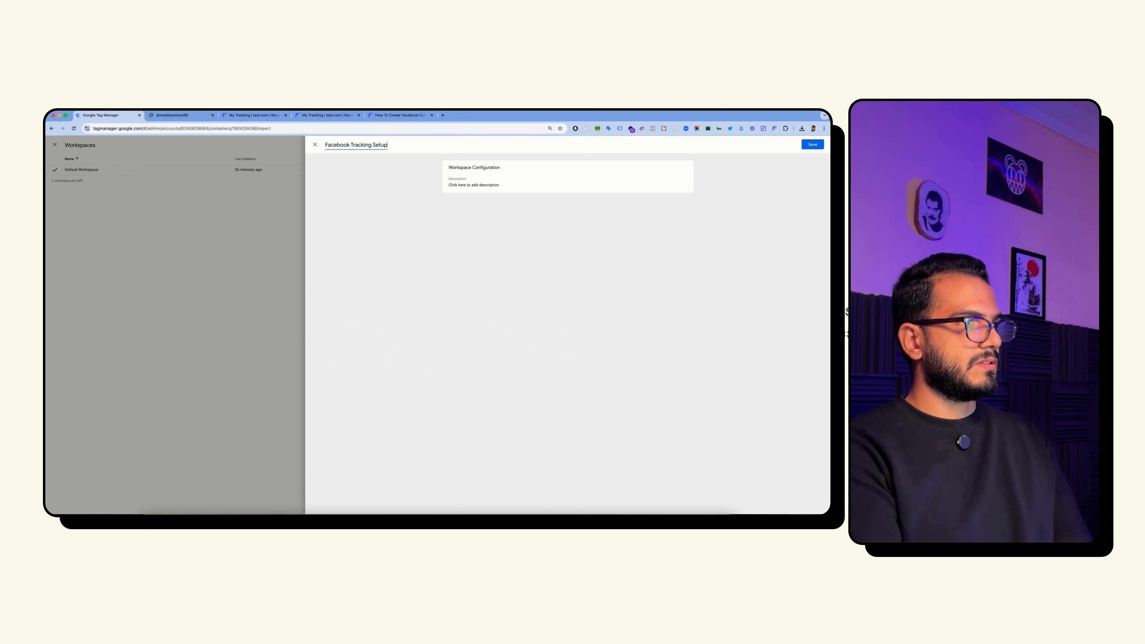
pyautogui.click(814, 145)
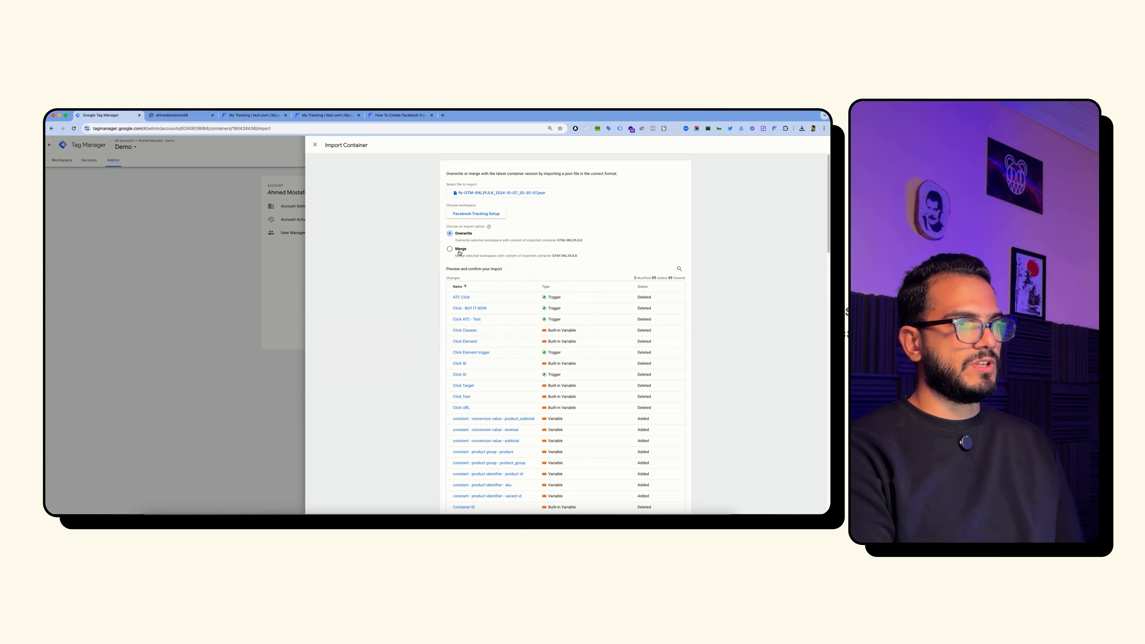
# - Import the container by merging with conflicting tags, triggers and variables overwritten, checking the list of changes
pyautogui.click(450, 249)
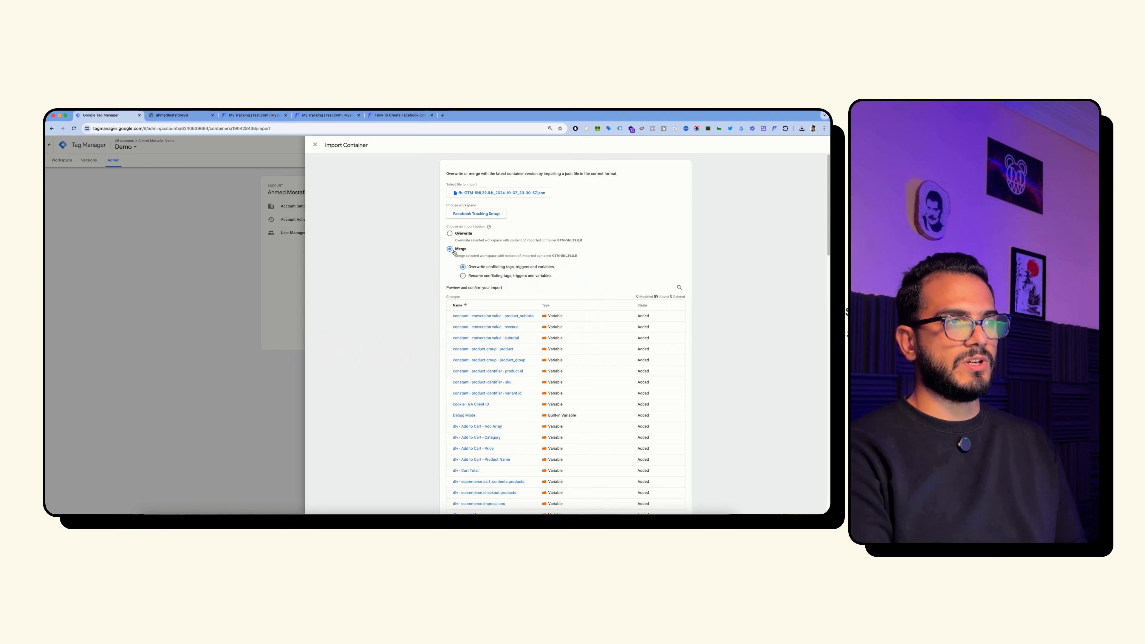
pyautogui.scroll(-15, 455, 253)
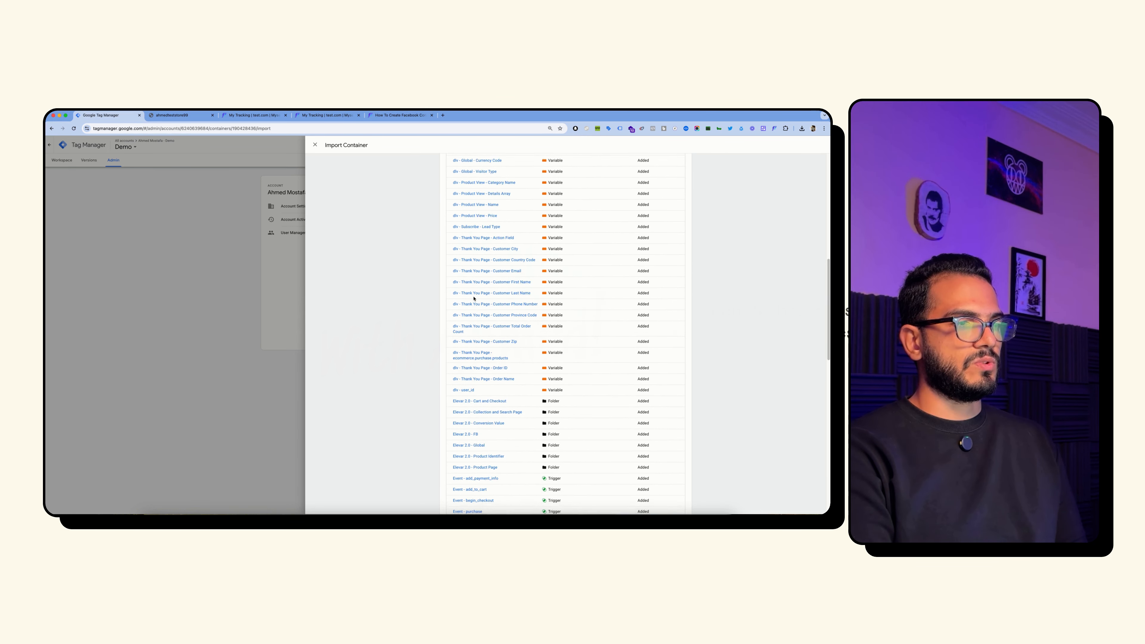
pyautogui.scroll(15, 477, 302)
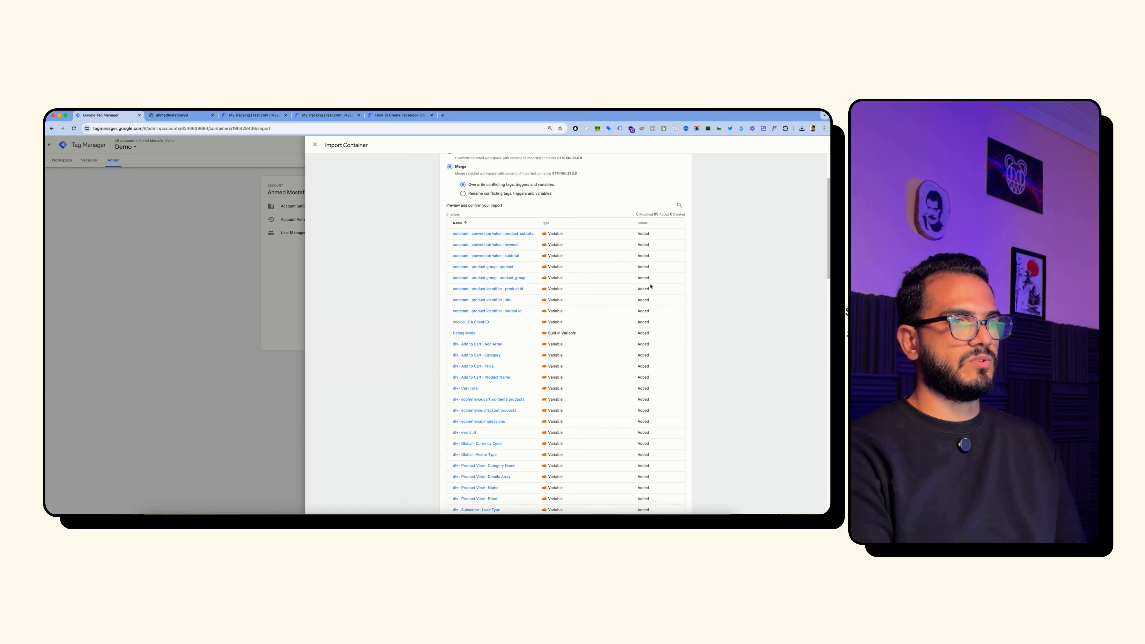
pyautogui.scroll(-12, 548, 278)
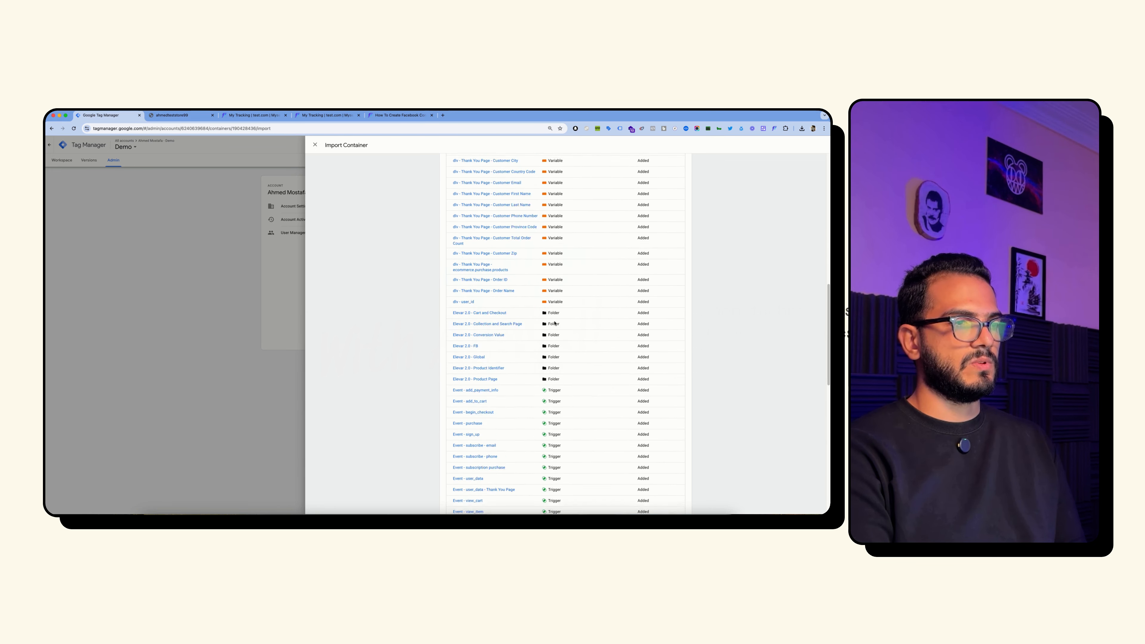
pyautogui.scroll(-8, 548, 245)
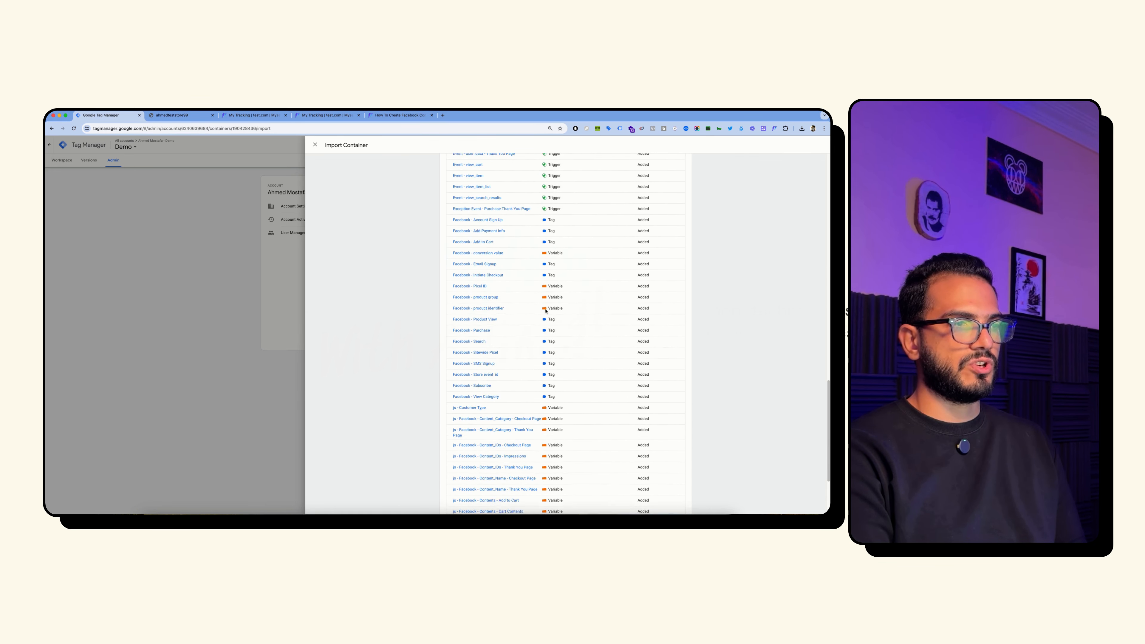
pyautogui.click(656, 496)
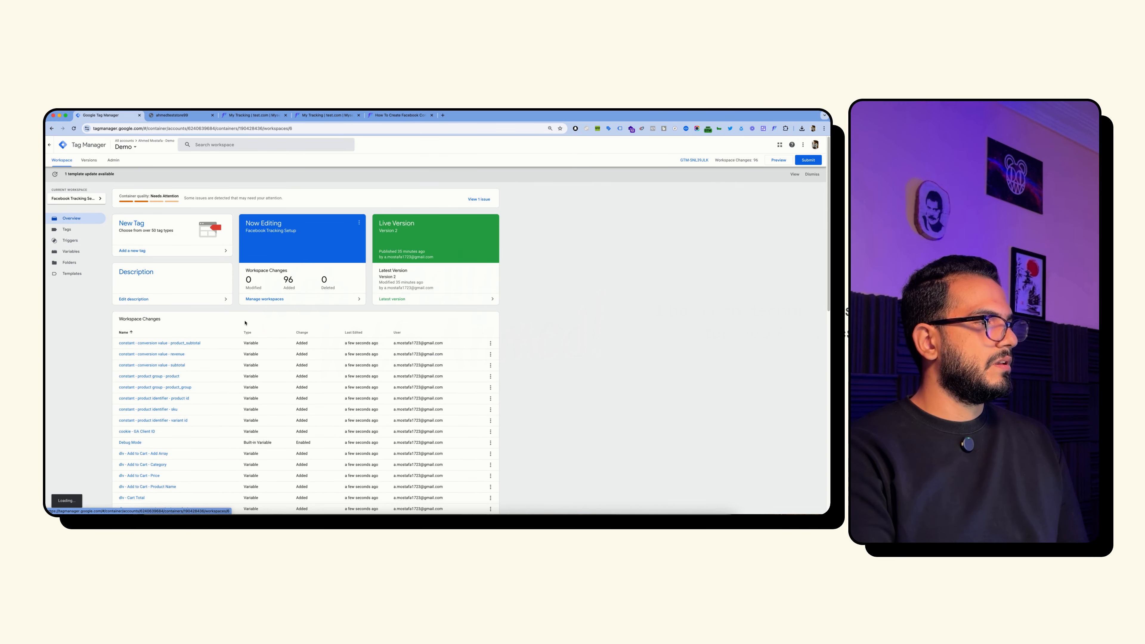
pyautogui.scroll(-5, 245, 322)
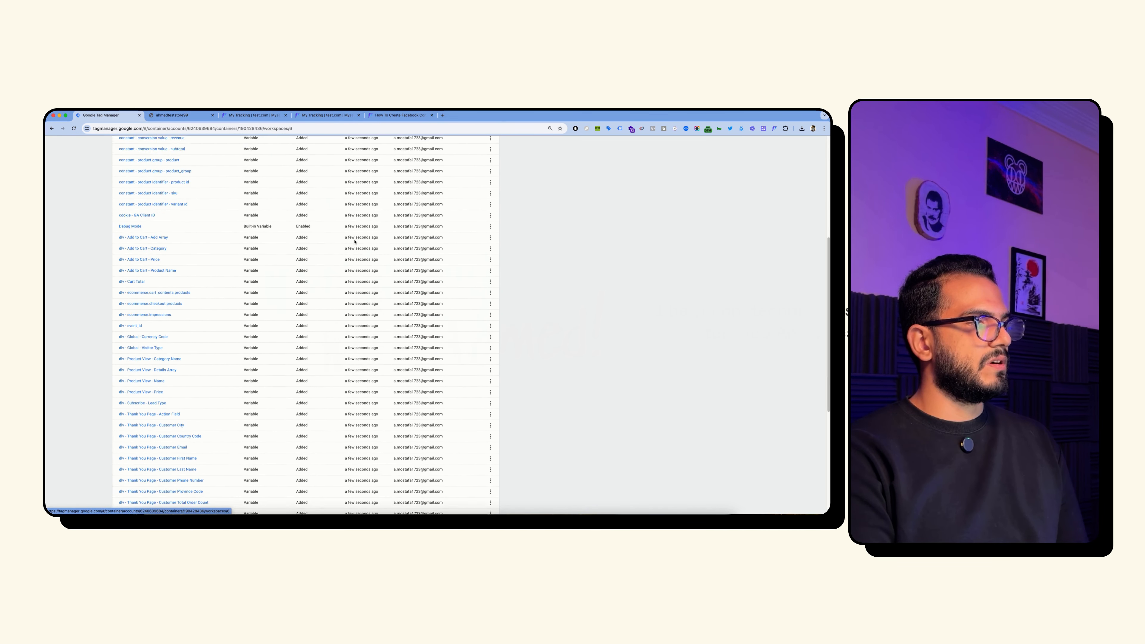
# - Review the imported variables, folders and triggers in the Demo container's workspace changes, and check its list of workspaces
pyautogui.scroll(-5, 355, 241)
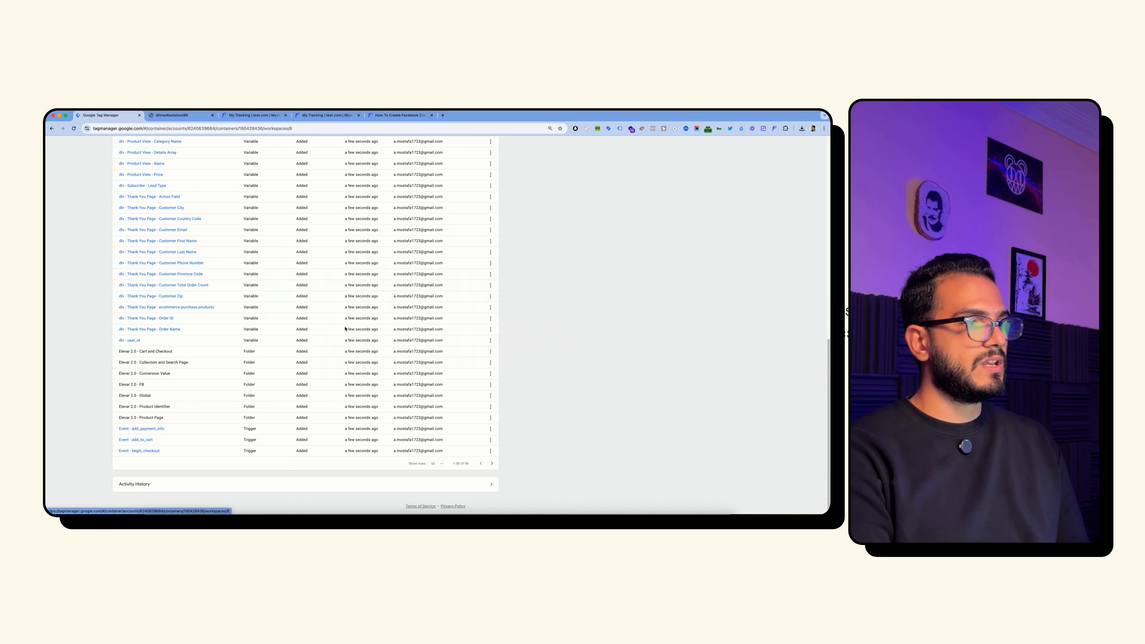
pyautogui.scroll(5, 346, 329)
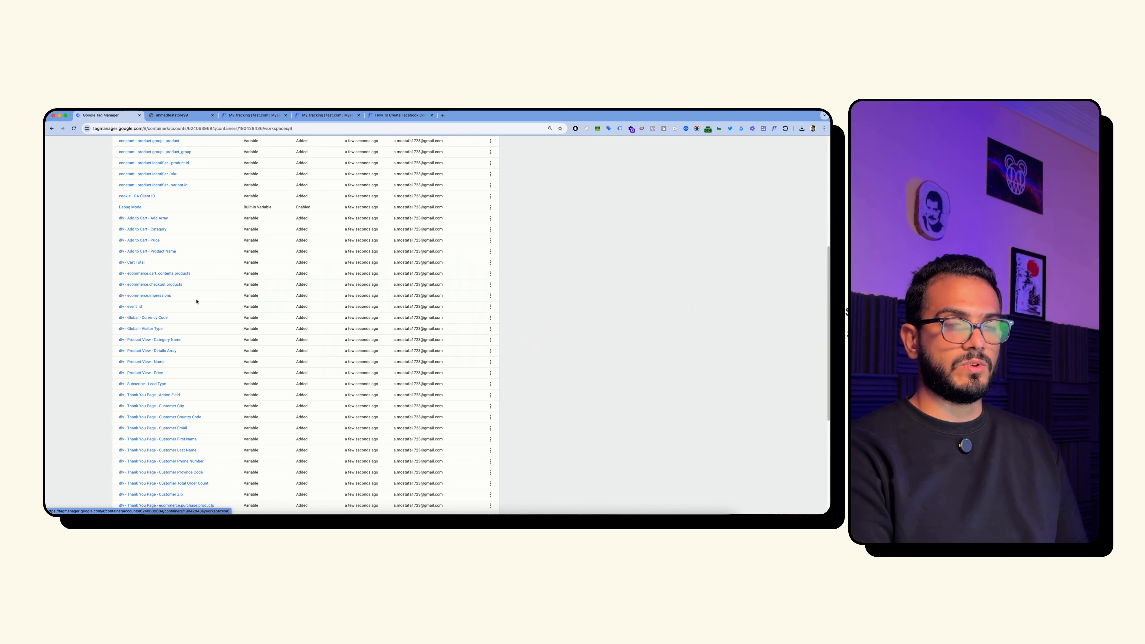
pyautogui.scroll(1, 250, 257)
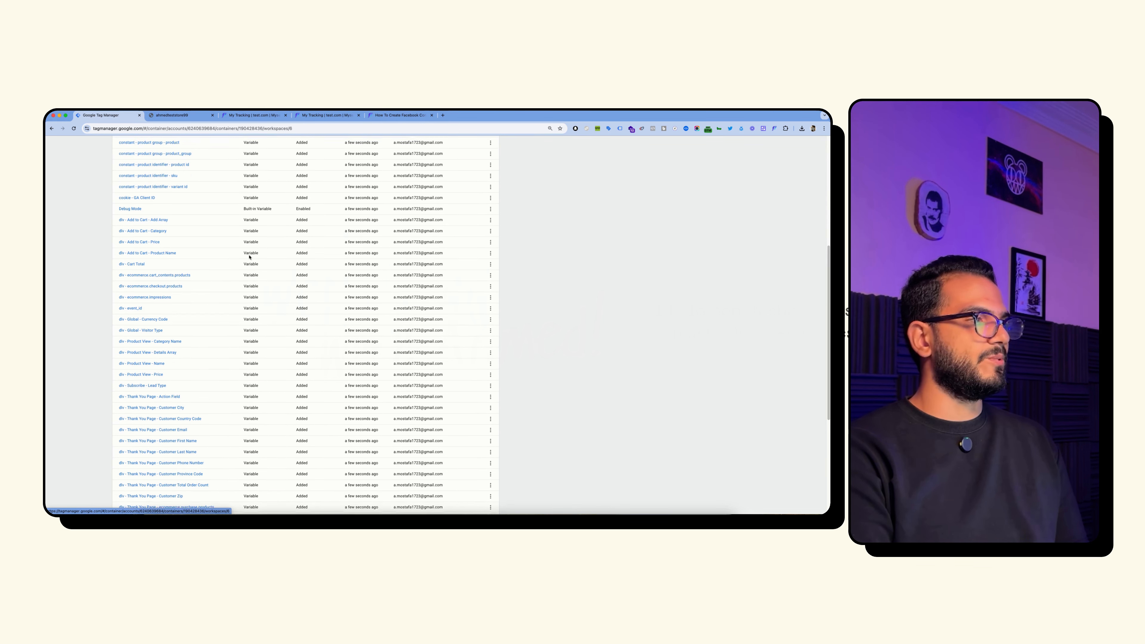
pyautogui.scroll(10, 250, 257)
pyautogui.scroll(-15, 177, 352)
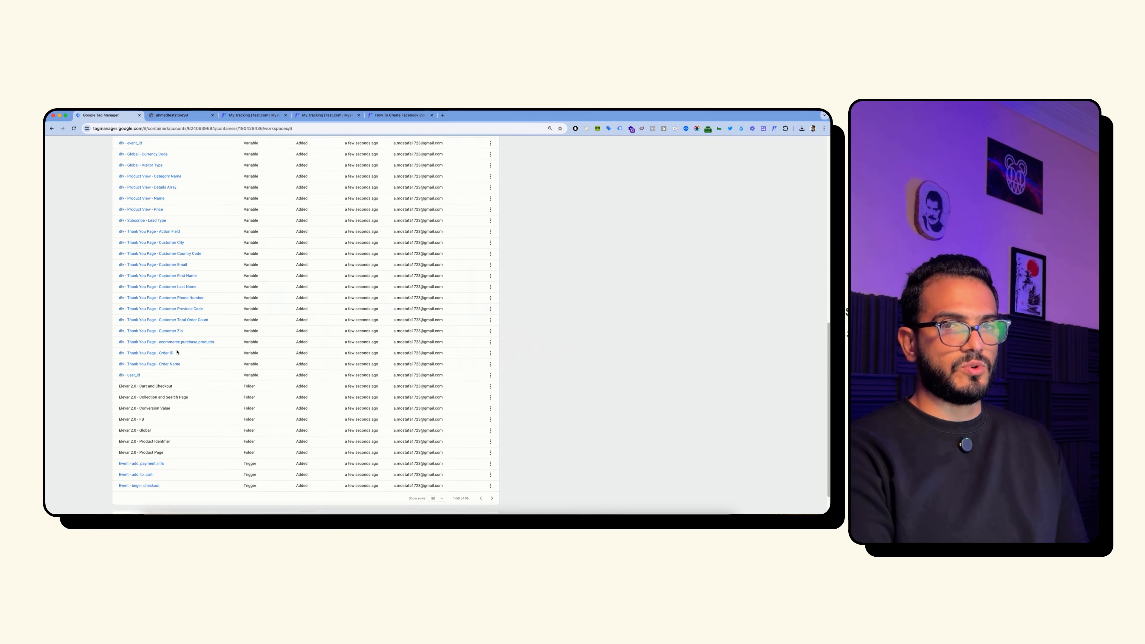
pyautogui.scroll(15, 177, 352)
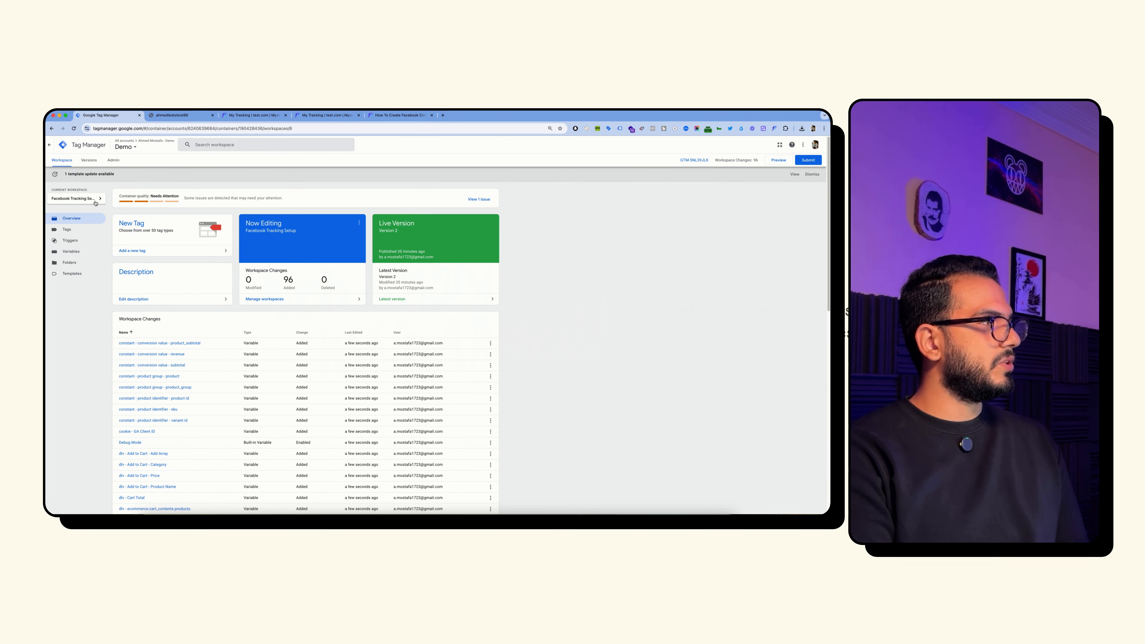
pyautogui.click(62, 202)
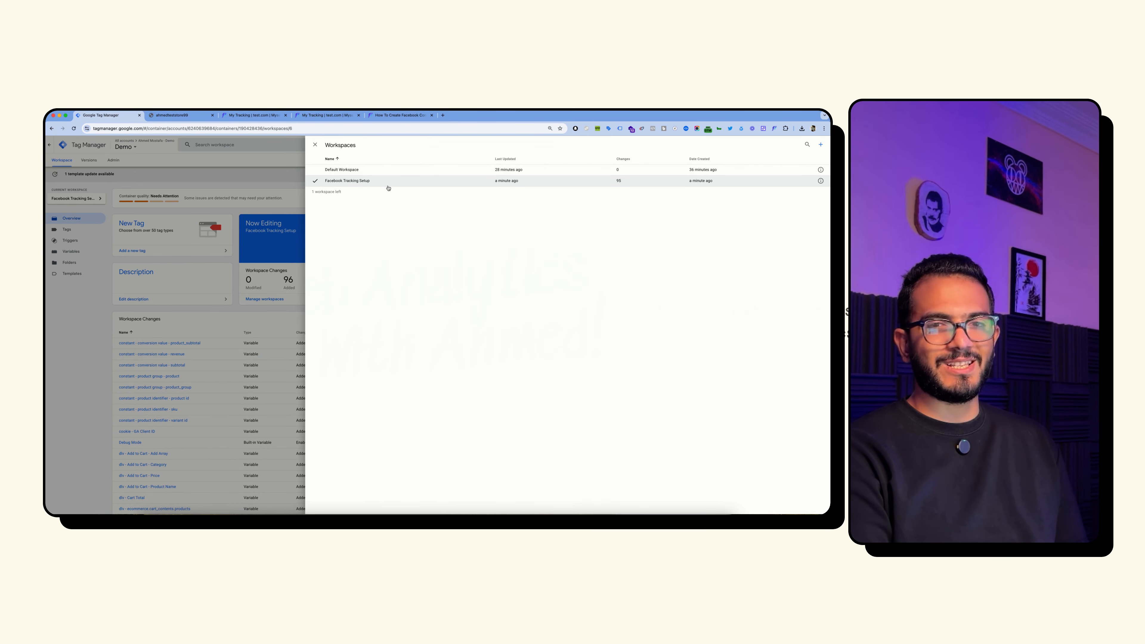
pyautogui.click(261, 243)
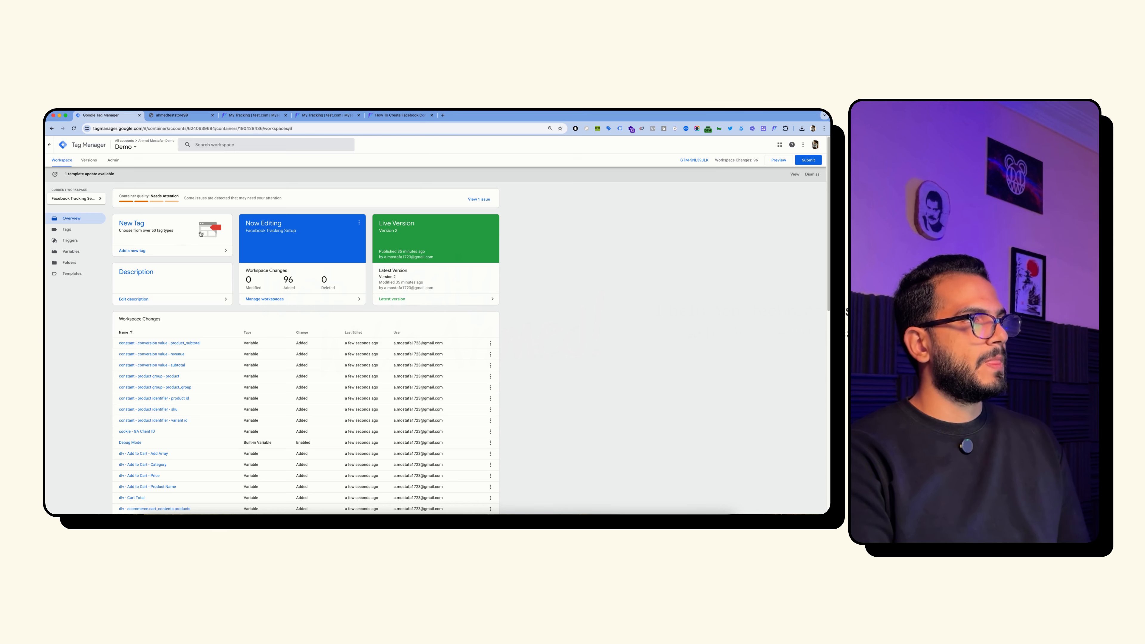
# - Switch to the Shopify test store and use the Elevar Event Builder to save a click trigger on "Shop products" for all pages
pyautogui.click(176, 119)
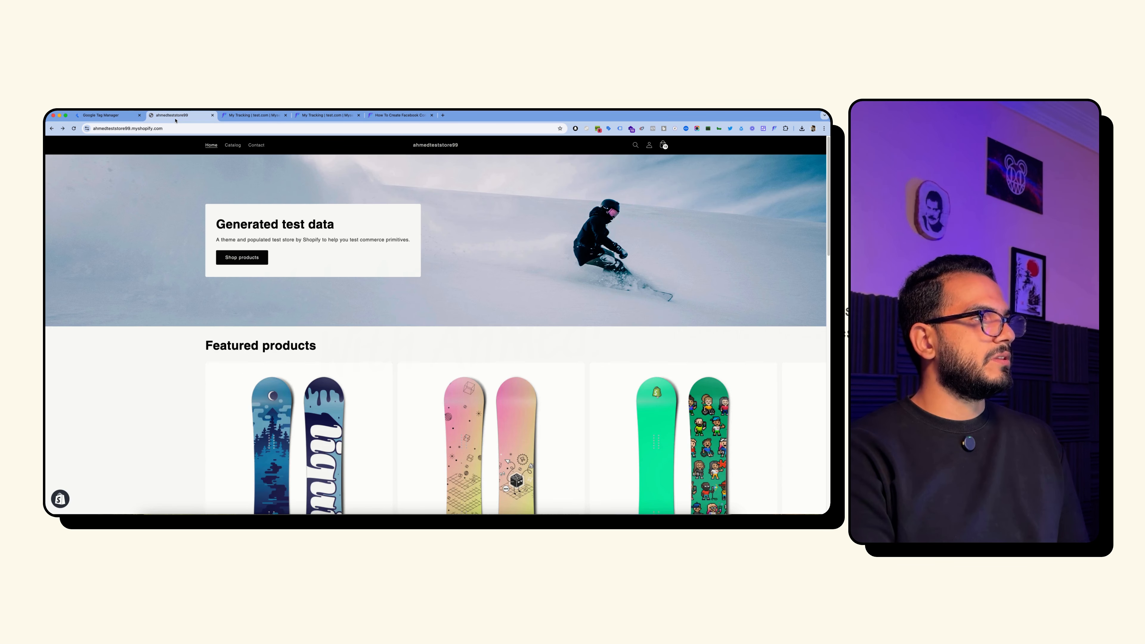
pyautogui.click(773, 129)
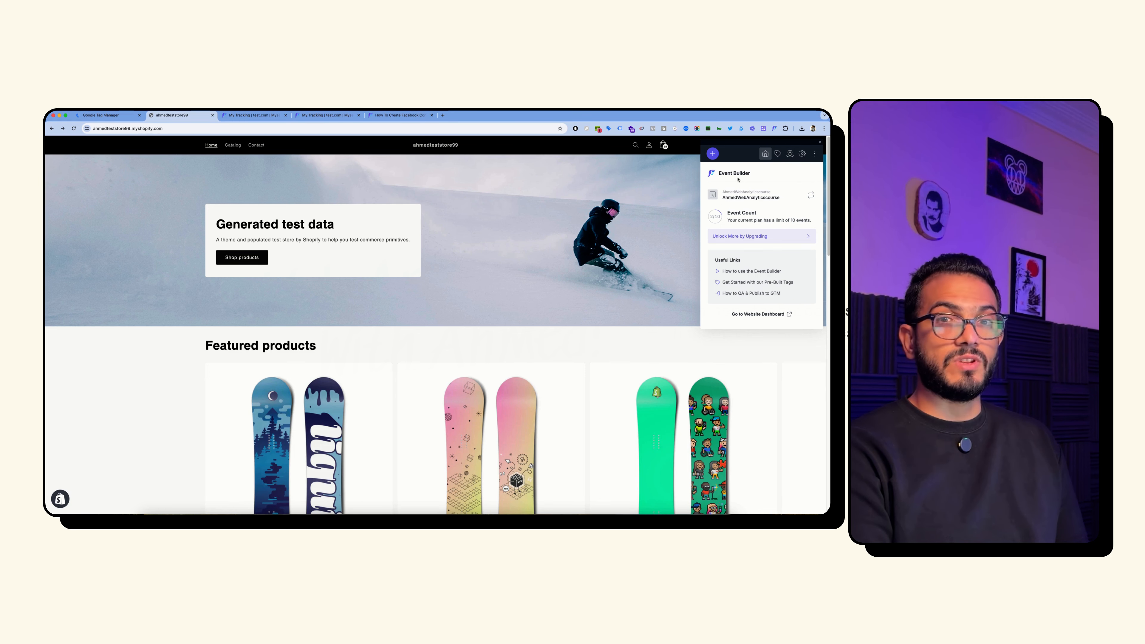
pyautogui.click(712, 155)
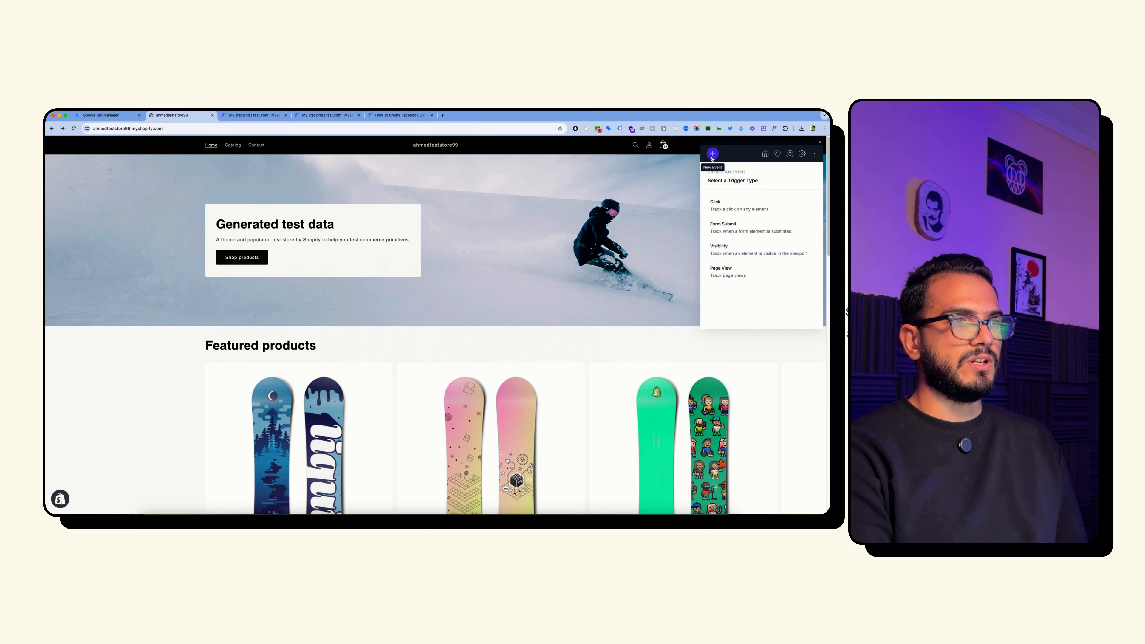
pyautogui.click(721, 206)
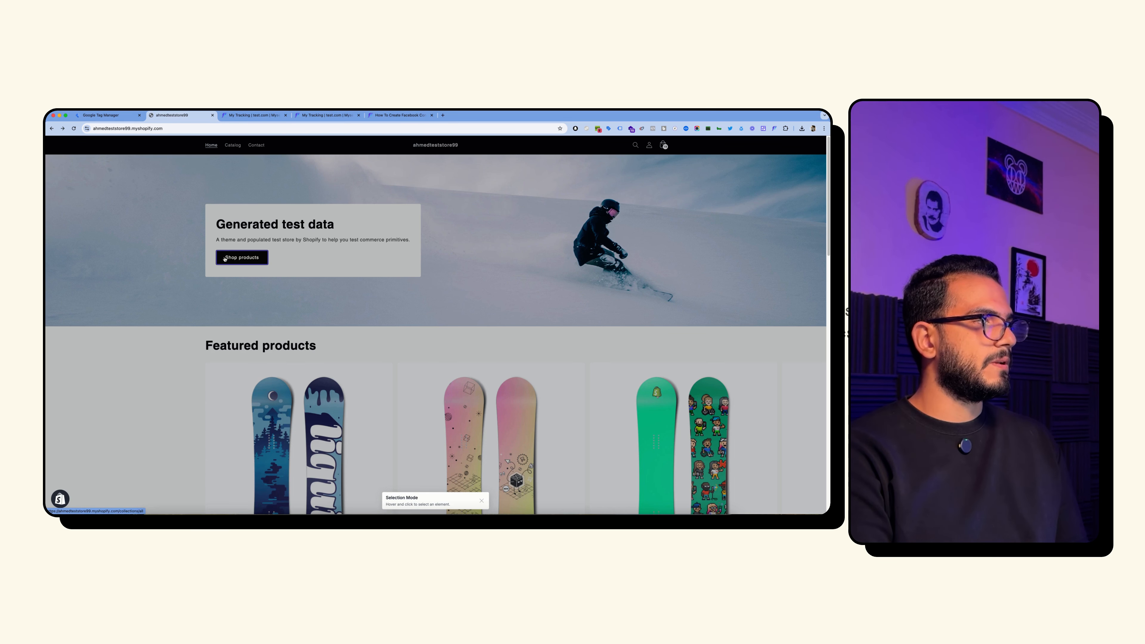
pyautogui.click(225, 258)
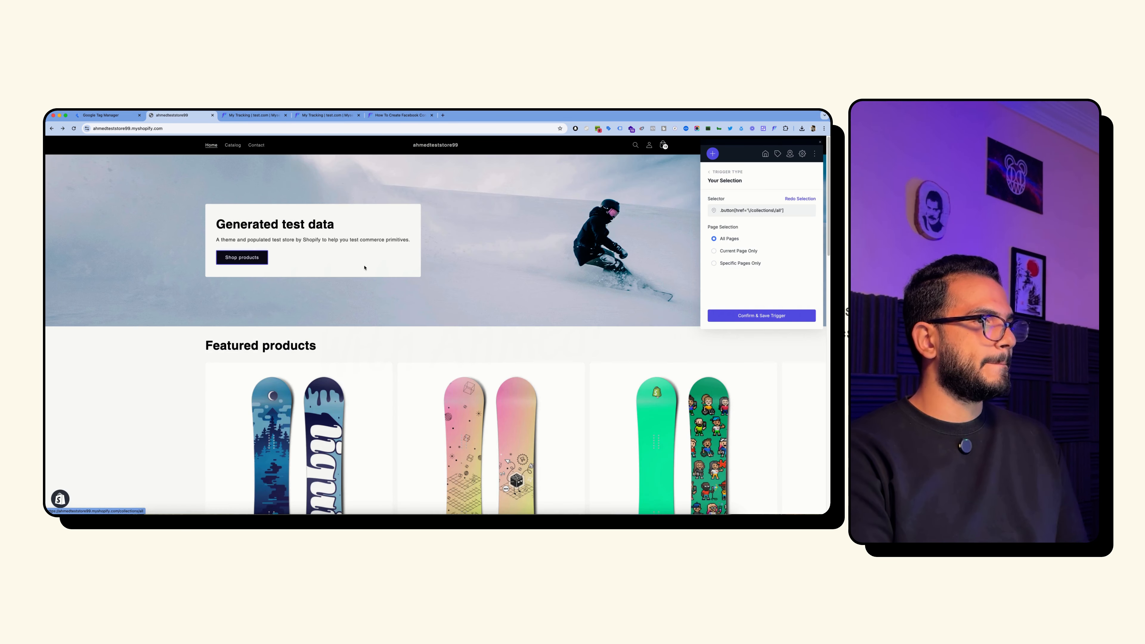
pyautogui.click(753, 315)
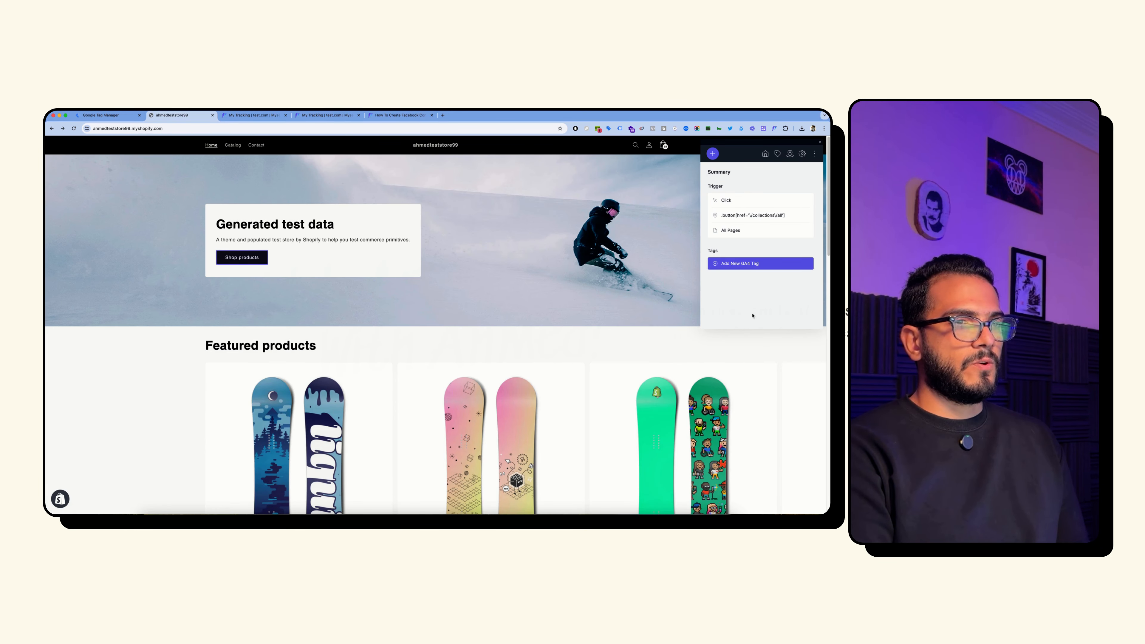
# - Add a GA4 tag to the trigger with ID variable {{GA4 ID}} and a new event name "click_shop_products"
pyautogui.click(742, 265)
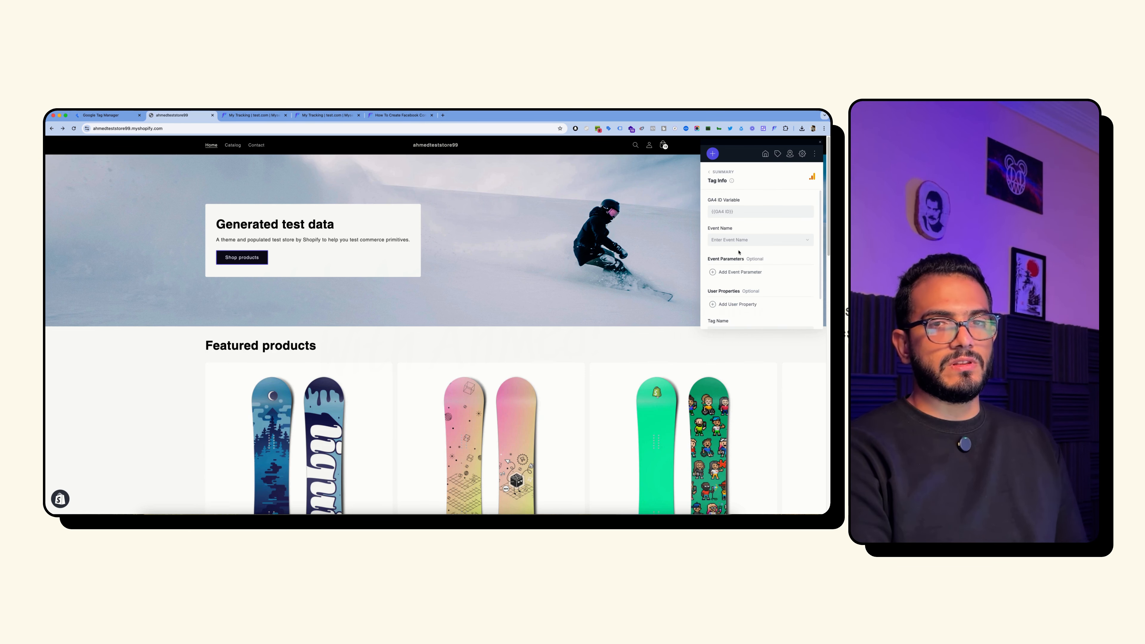
pyautogui.click(749, 207)
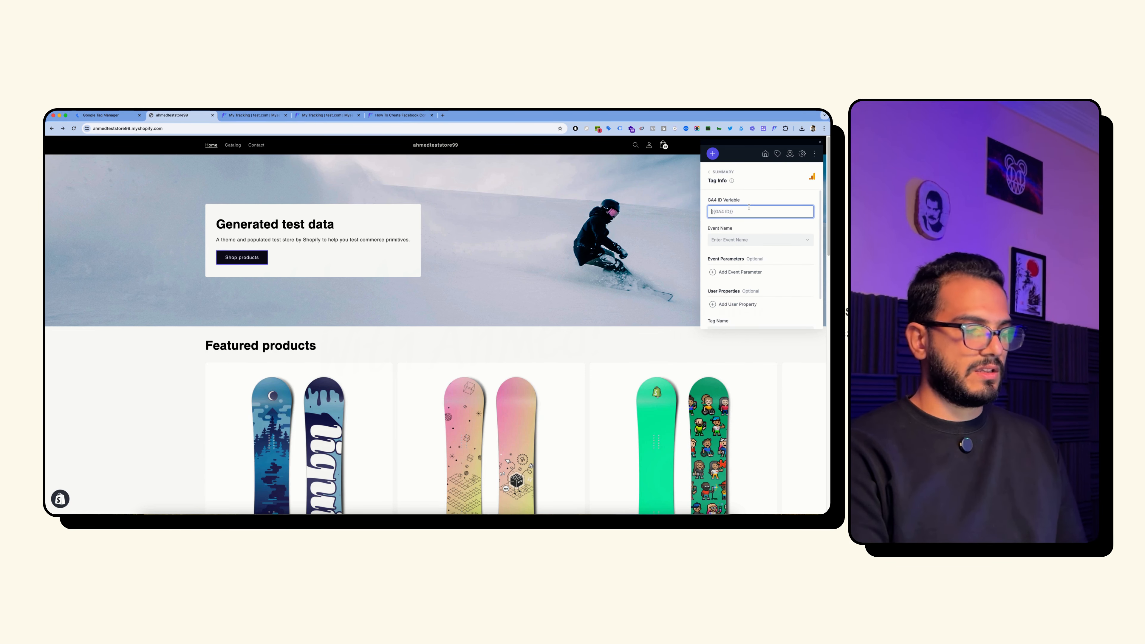
pyautogui.write('{{GA4 ID')
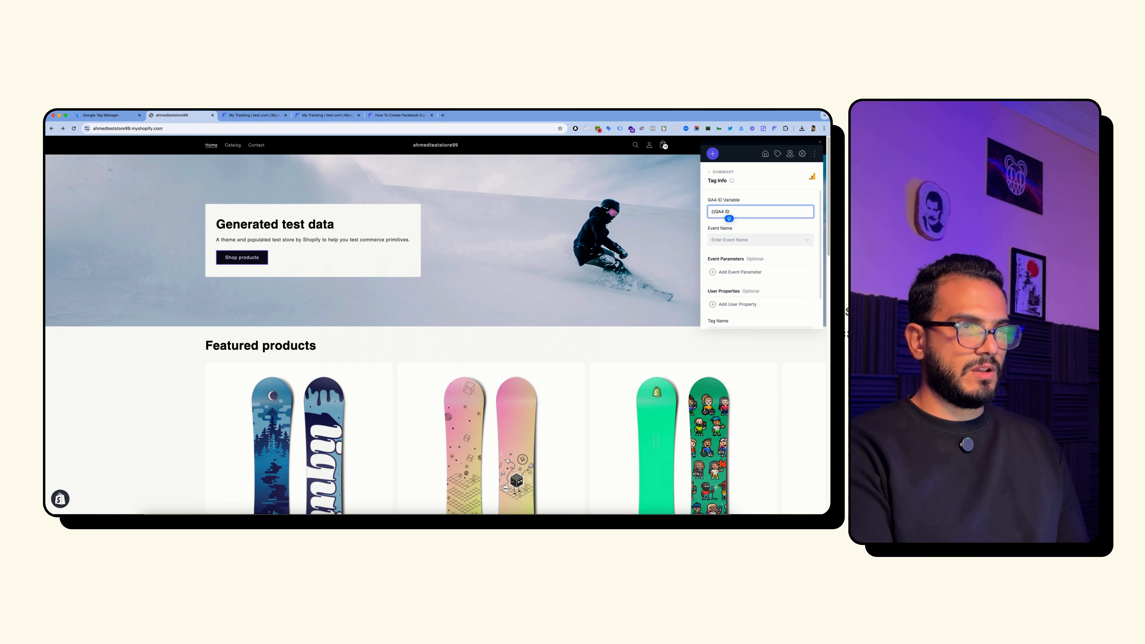
pyautogui.click(733, 219)
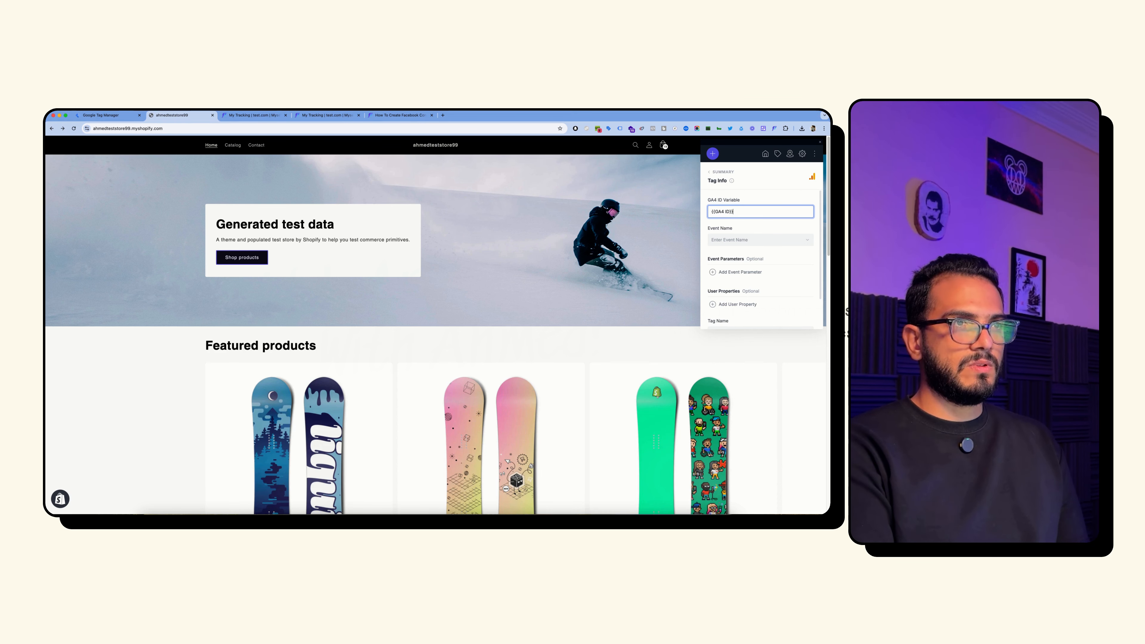
pyautogui.click(734, 233)
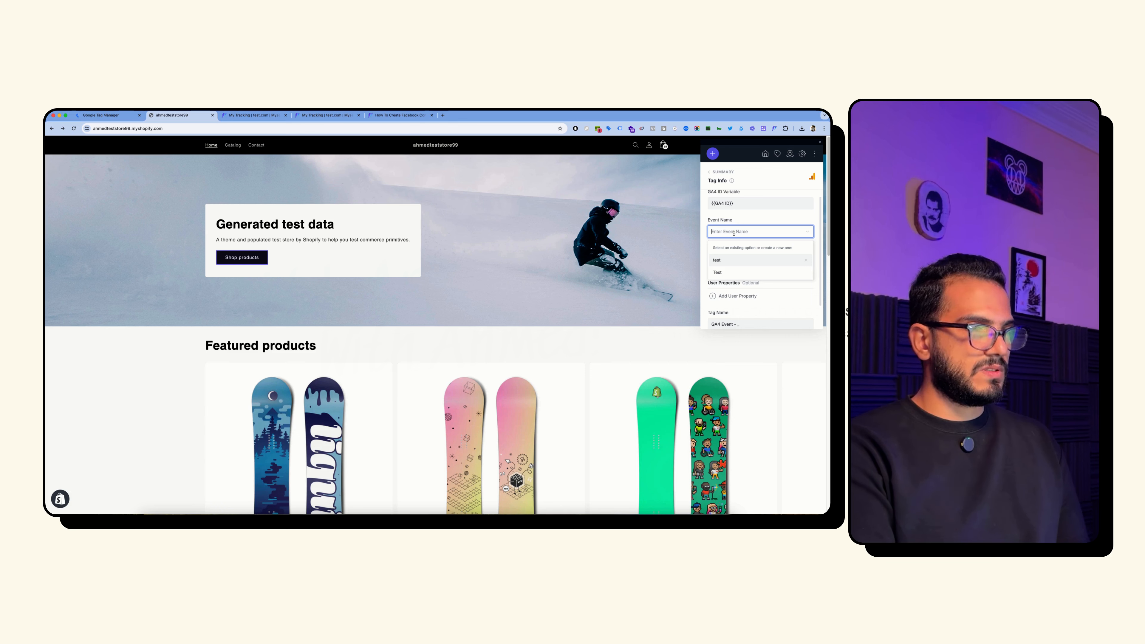
pyautogui.write('click_shop')
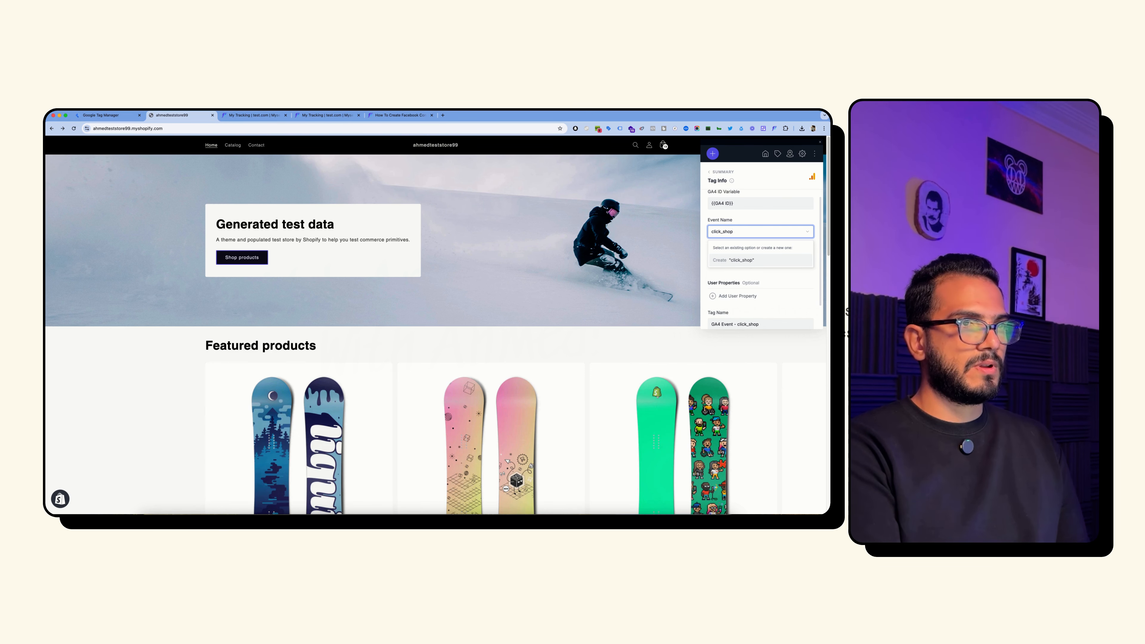
pyautogui.write('_pro')
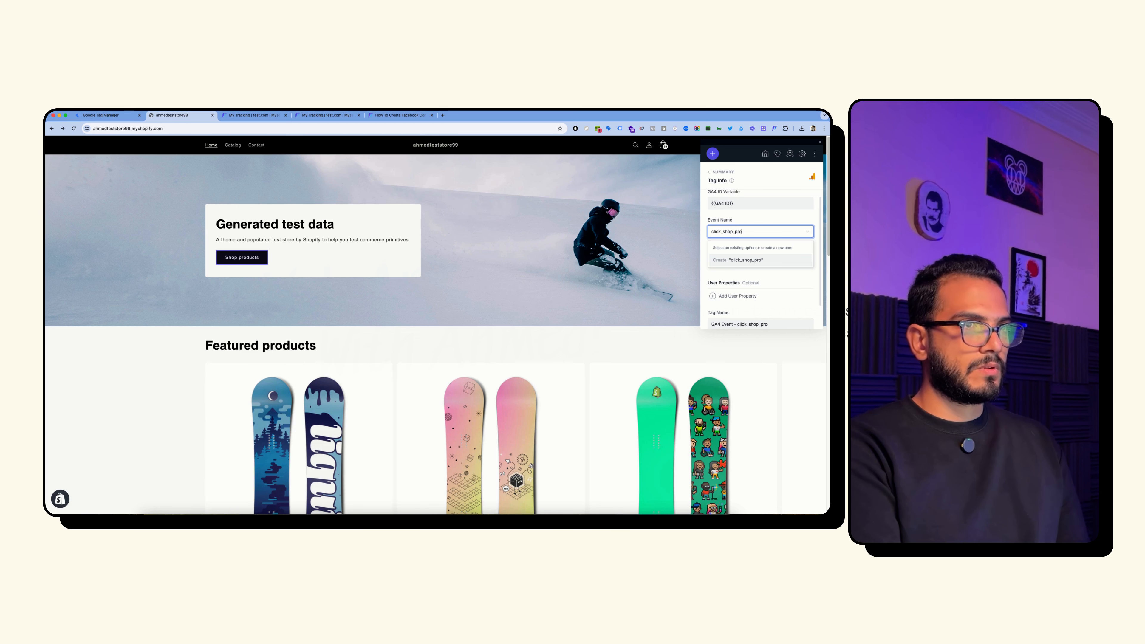
pyautogui.write('ducts')
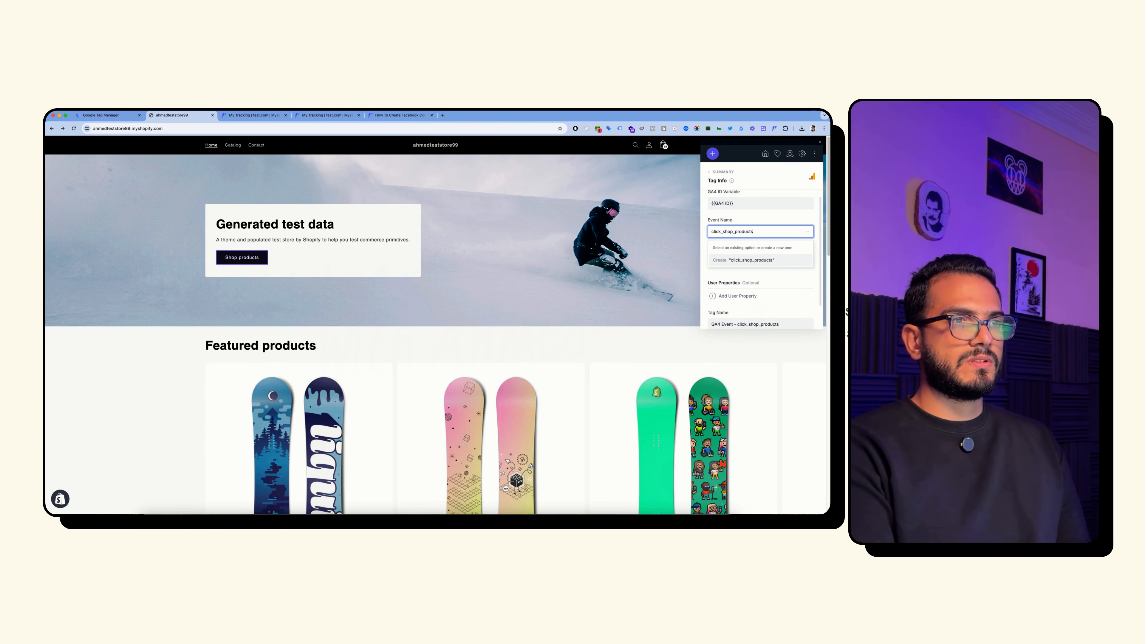
pyautogui.click(741, 260)
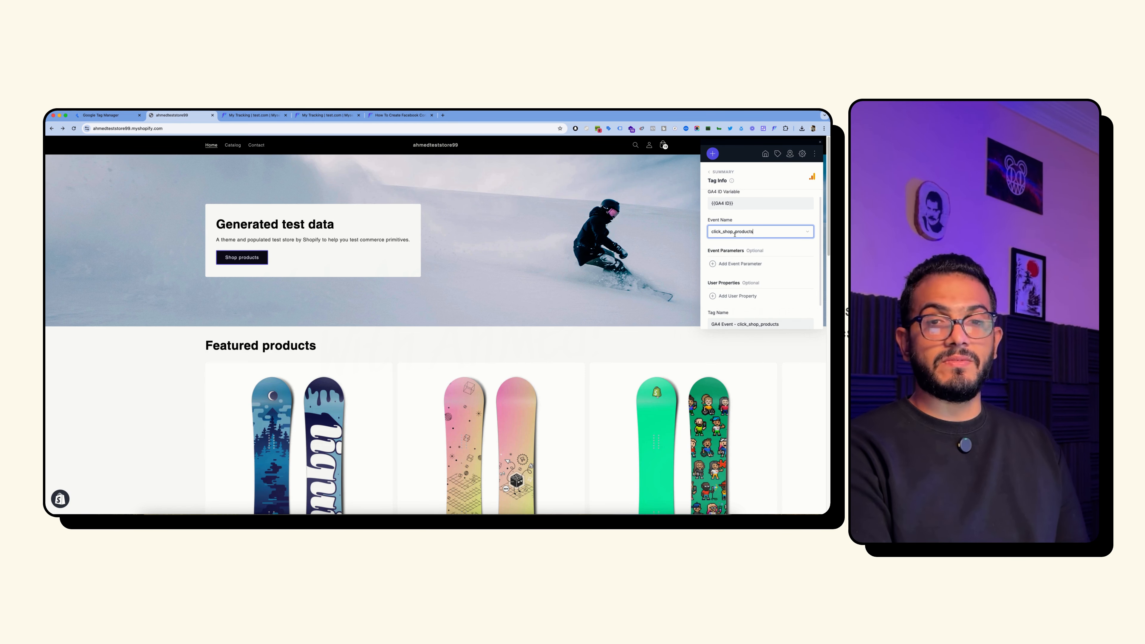
# - Save the tag info with the tag name "GA4 Event - click_shop_products" and save the whole event
pyautogui.scroll(-1, 735, 243)
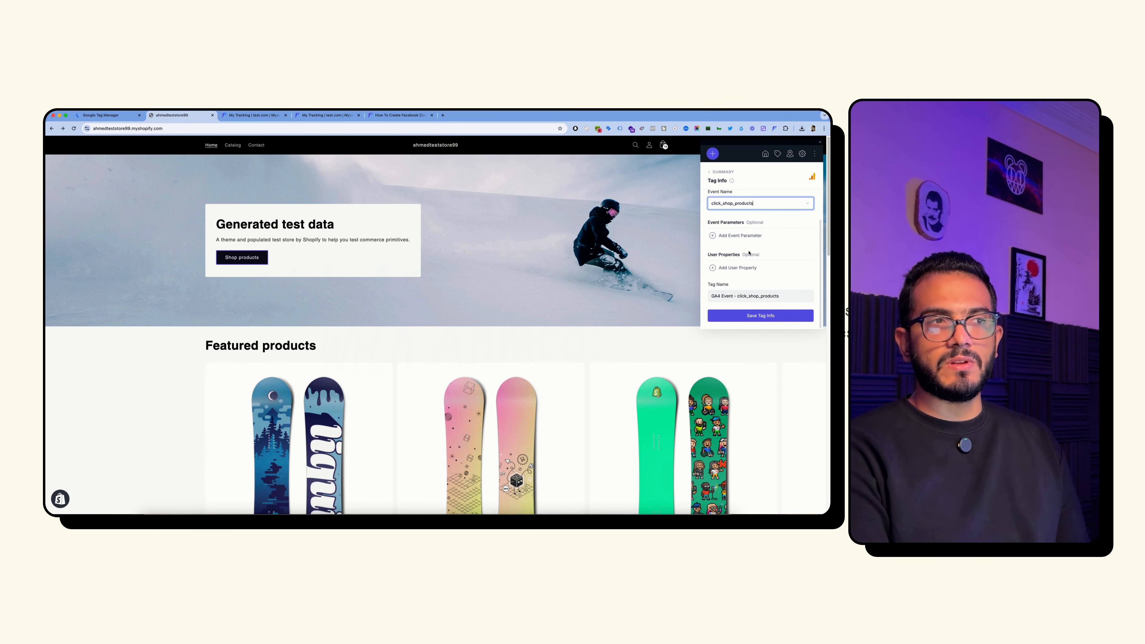
pyautogui.scroll(-1, 714, 290)
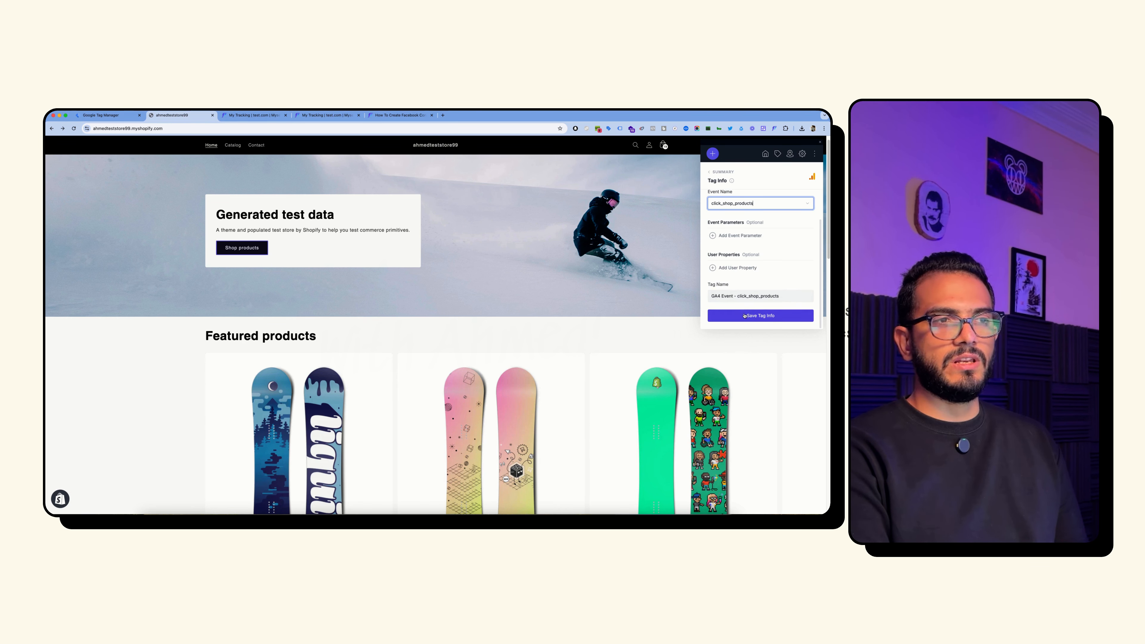
pyautogui.click(771, 296)
pyautogui.doubleClick(771, 297)
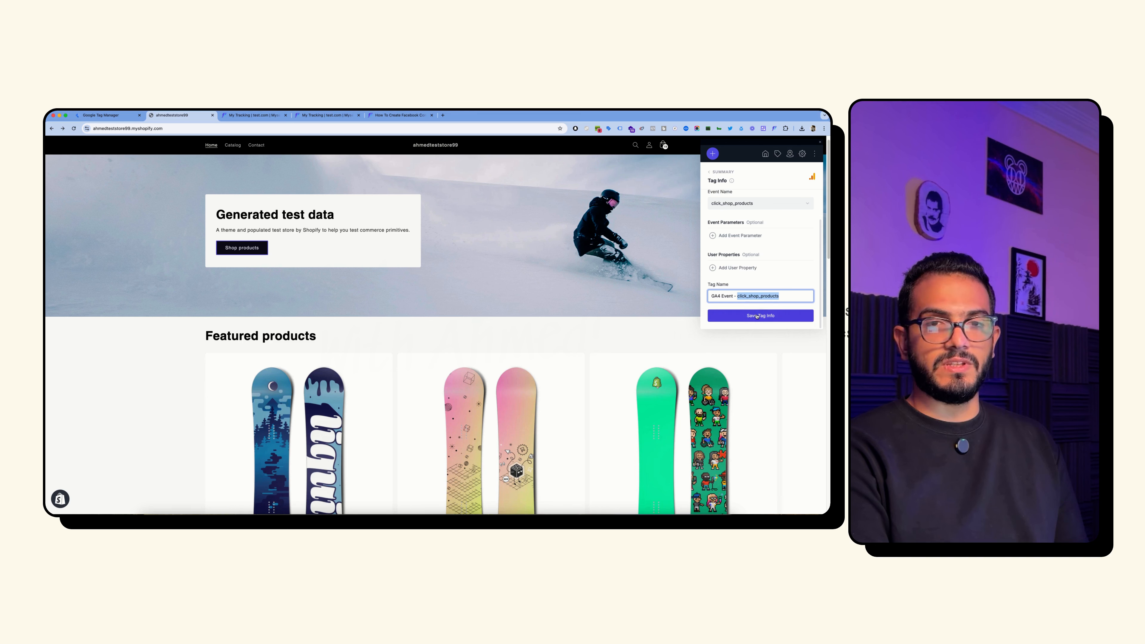
pyautogui.click(740, 318)
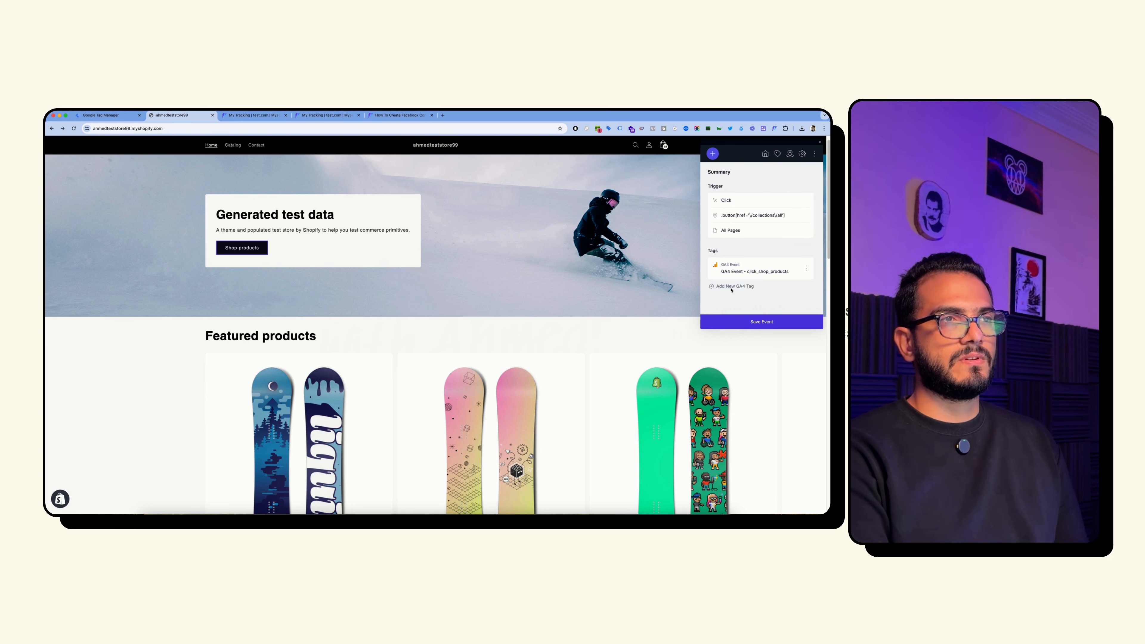
pyautogui.click(741, 322)
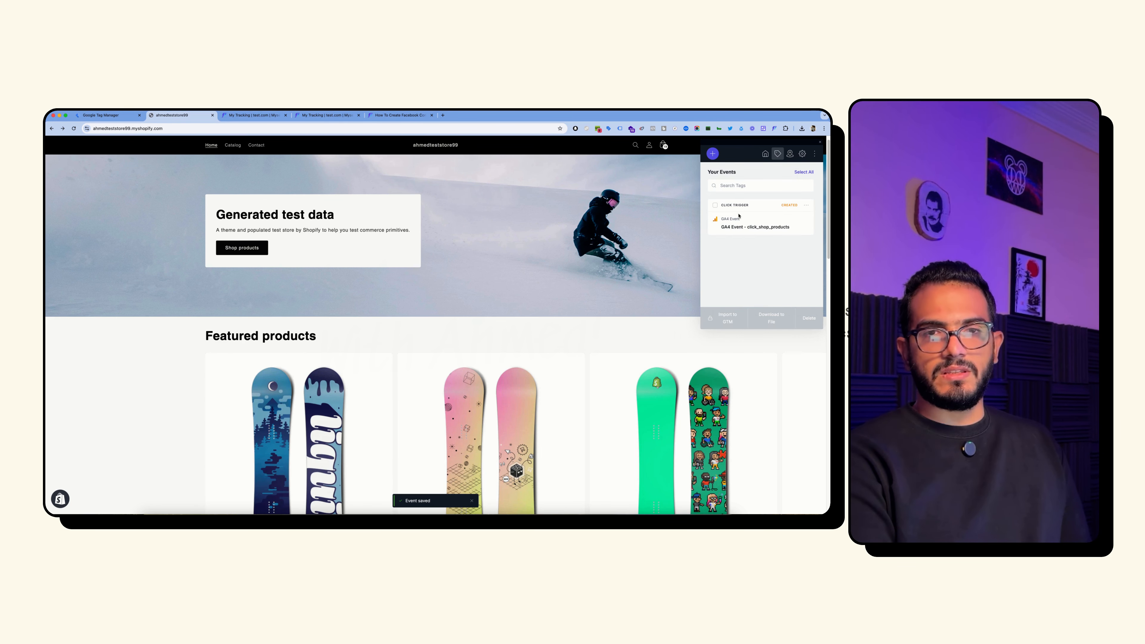
# - Download the click_shop_products event to a file and save it in the Downloads folder
pyautogui.click(715, 206)
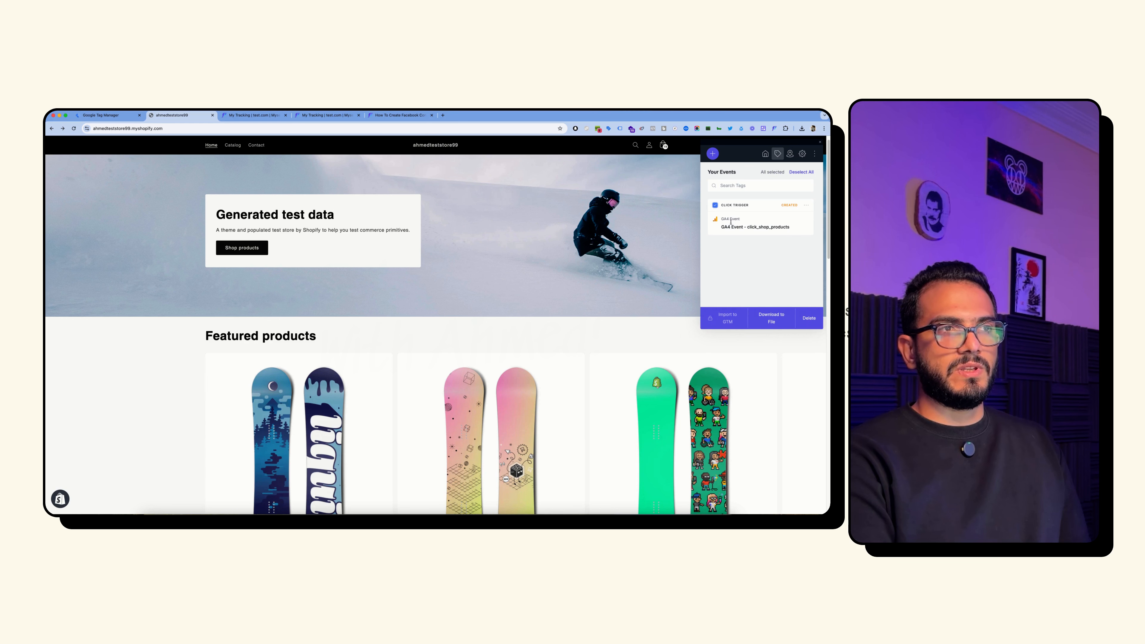
pyautogui.click(770, 315)
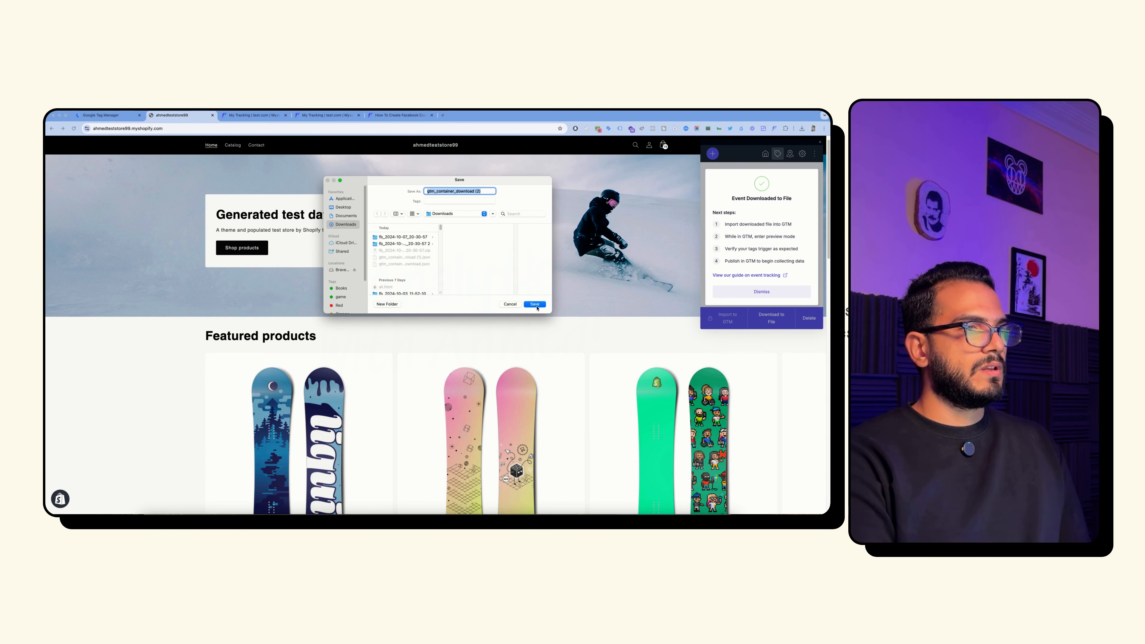
pyautogui.click(535, 305)
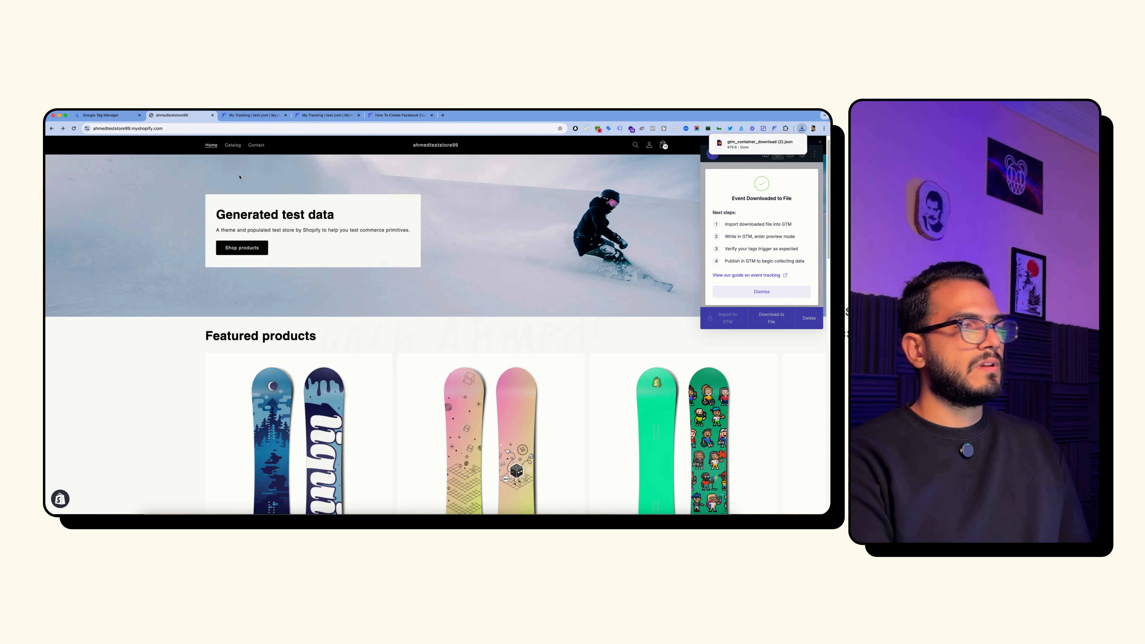
# - Switch to Google Tag Manager and load gtm_container_download (2).json from the Downloads folder as the container file to import
pyautogui.click(106, 118)
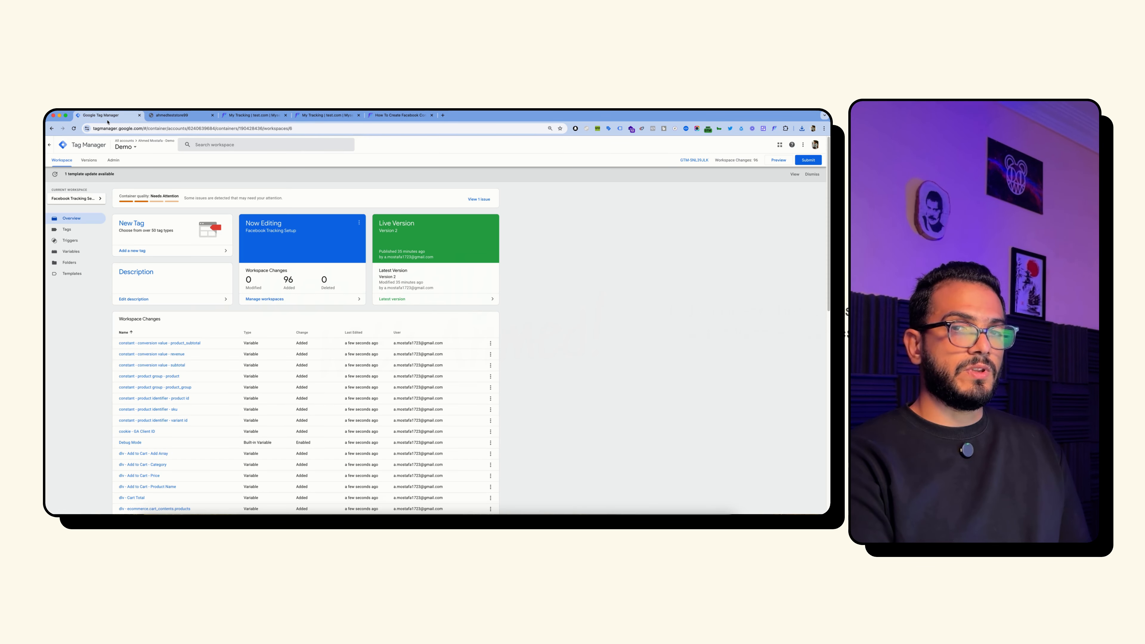
pyautogui.click(113, 160)
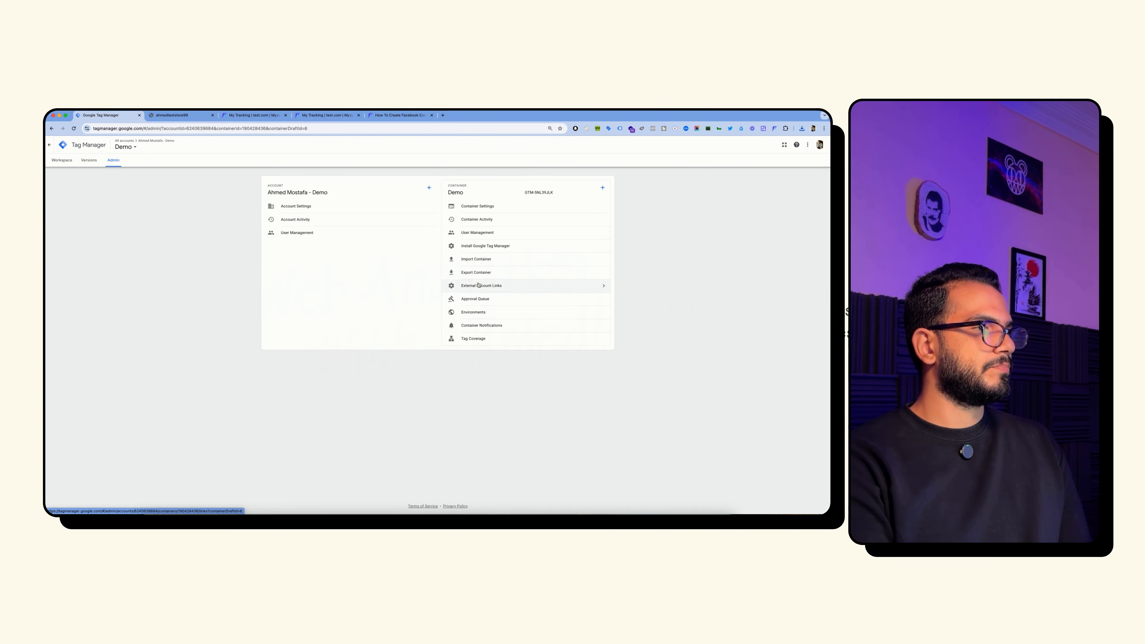
pyautogui.click(491, 259)
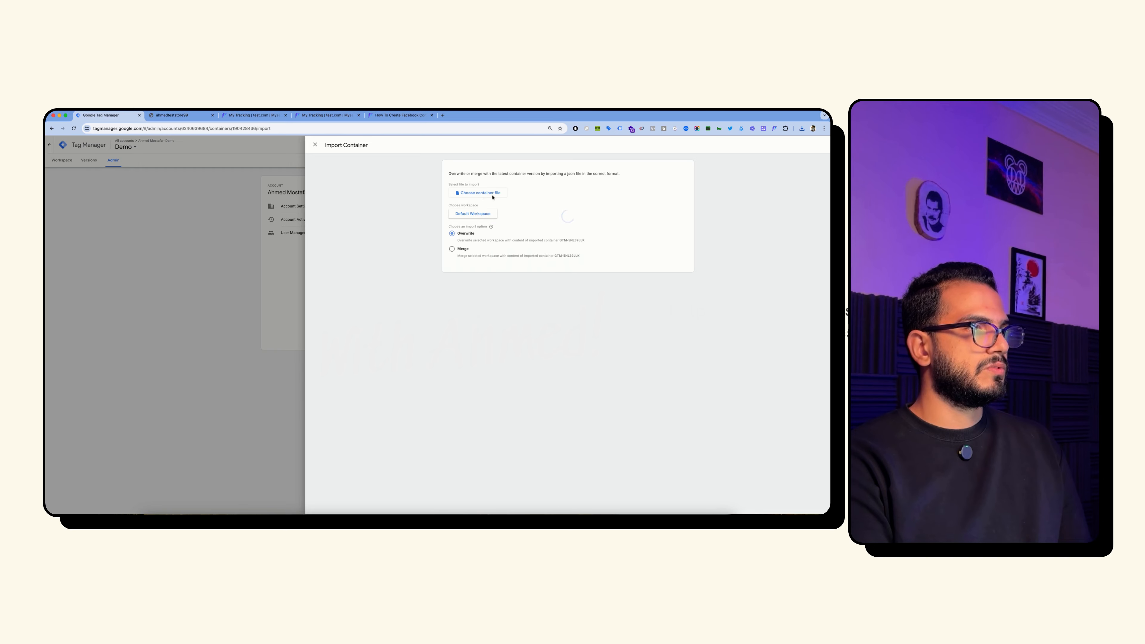
pyautogui.click(476, 193)
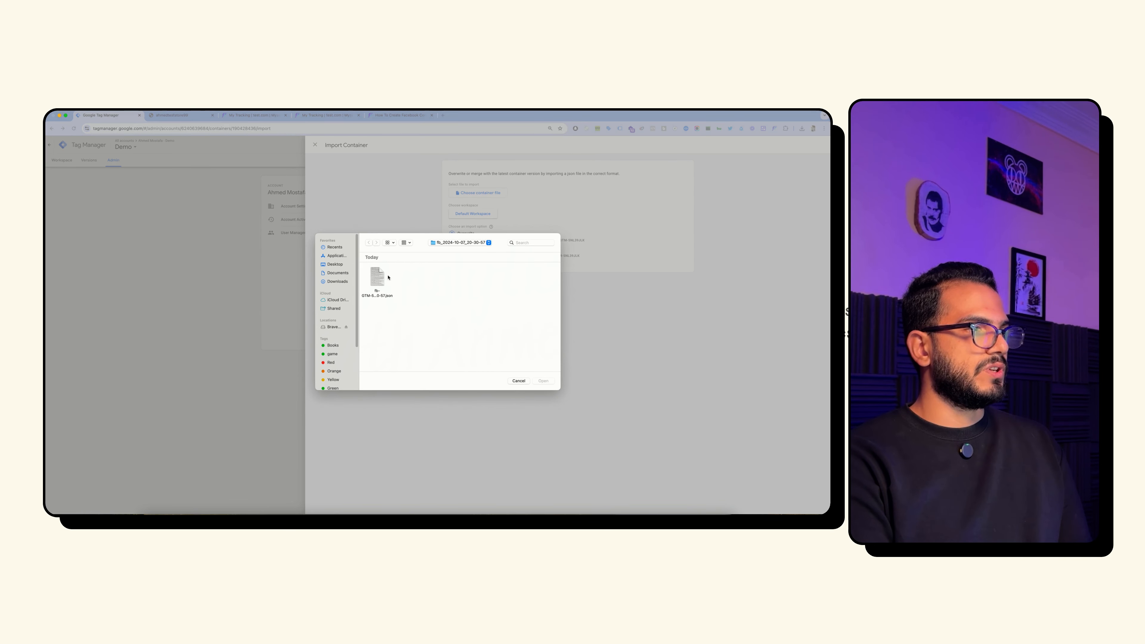
pyautogui.click(373, 281)
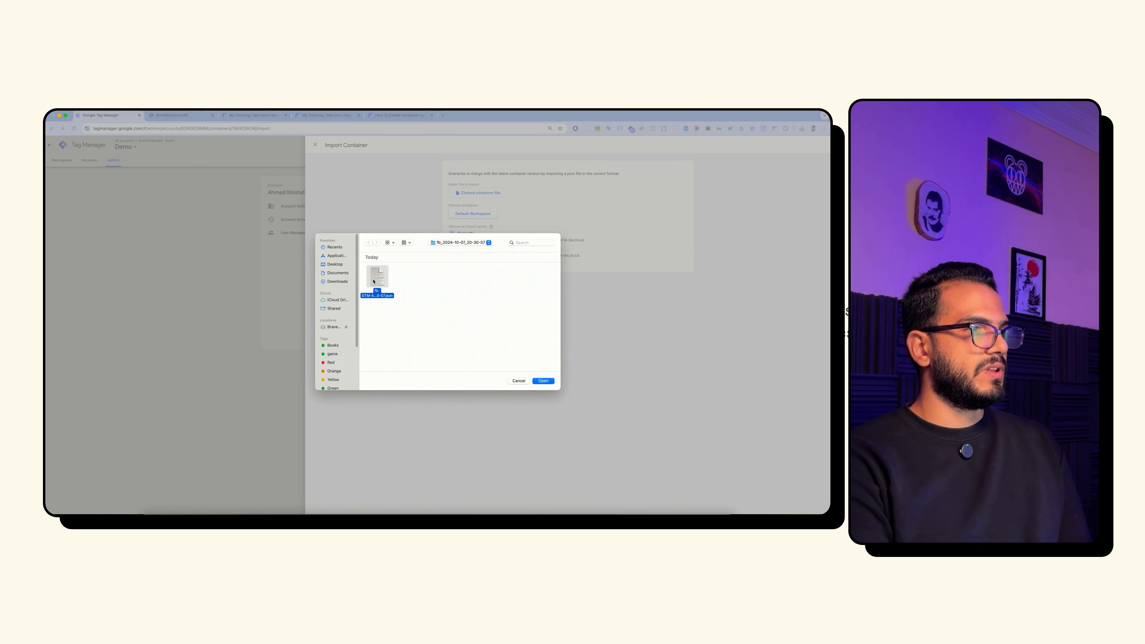
pyautogui.click(340, 281)
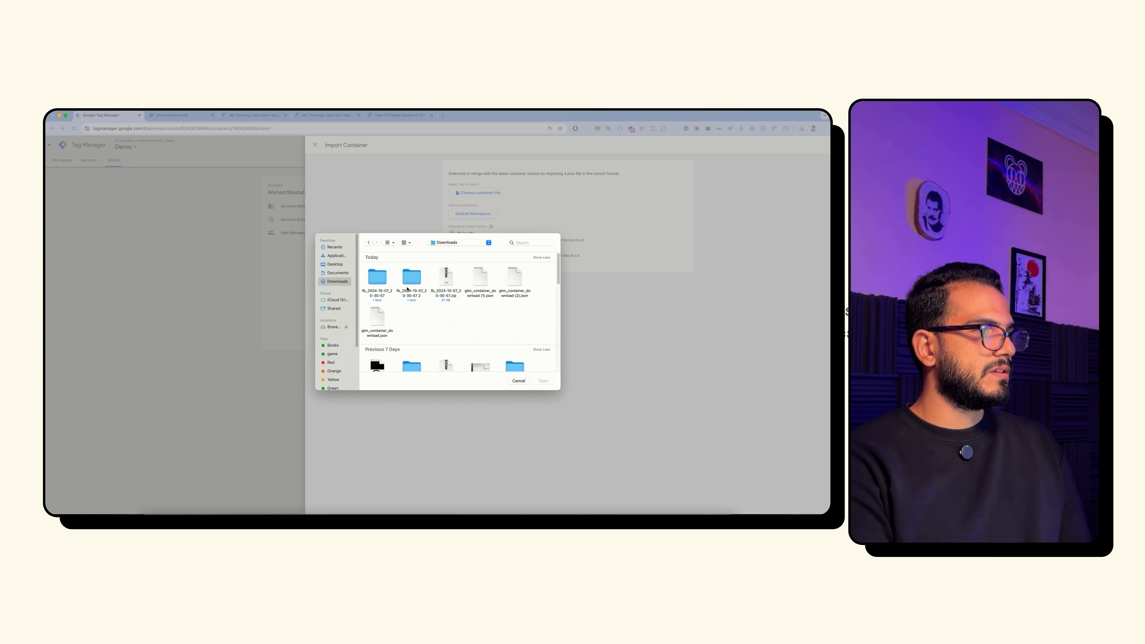
pyautogui.click(519, 279)
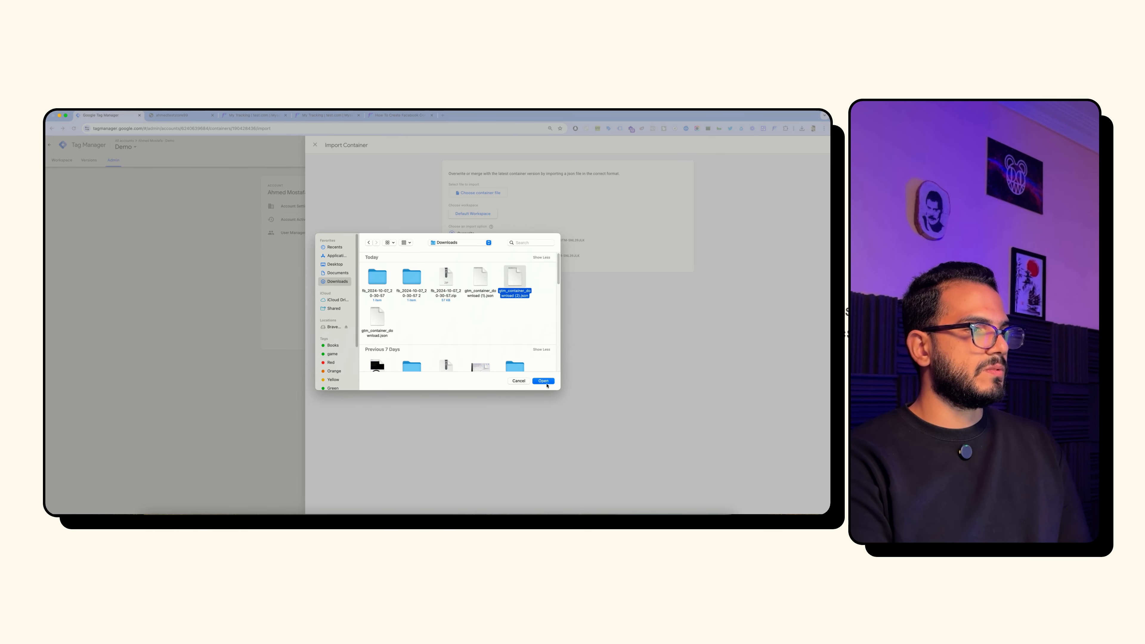
pyautogui.click(543, 381)
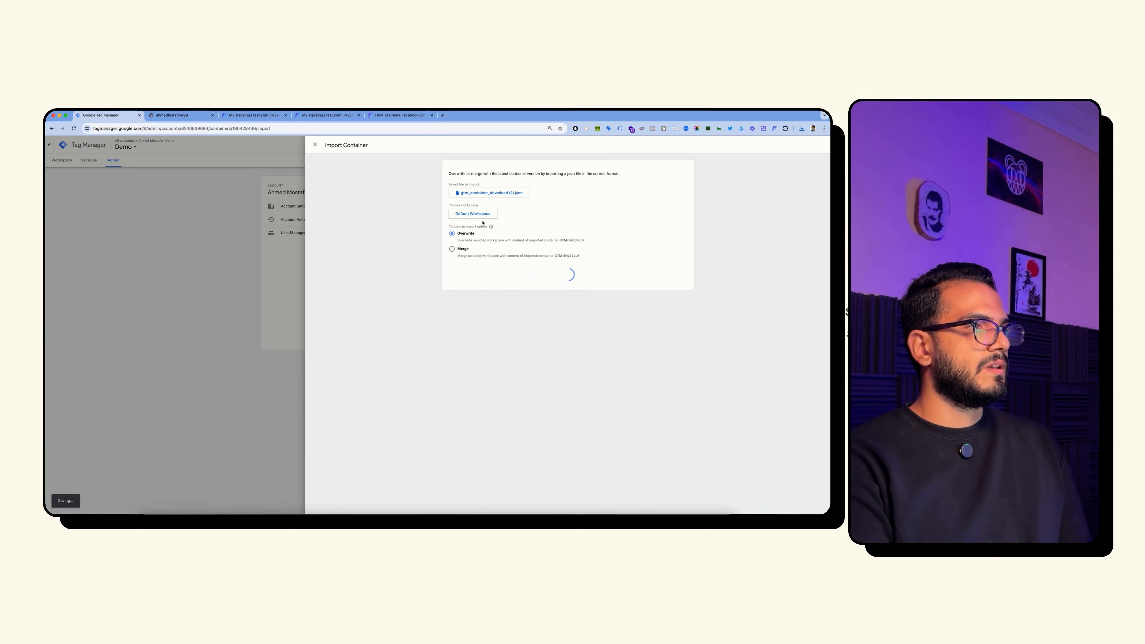
# - Set the Facebook Tracking Setup workspace as the destination of the container import
pyautogui.click(481, 217)
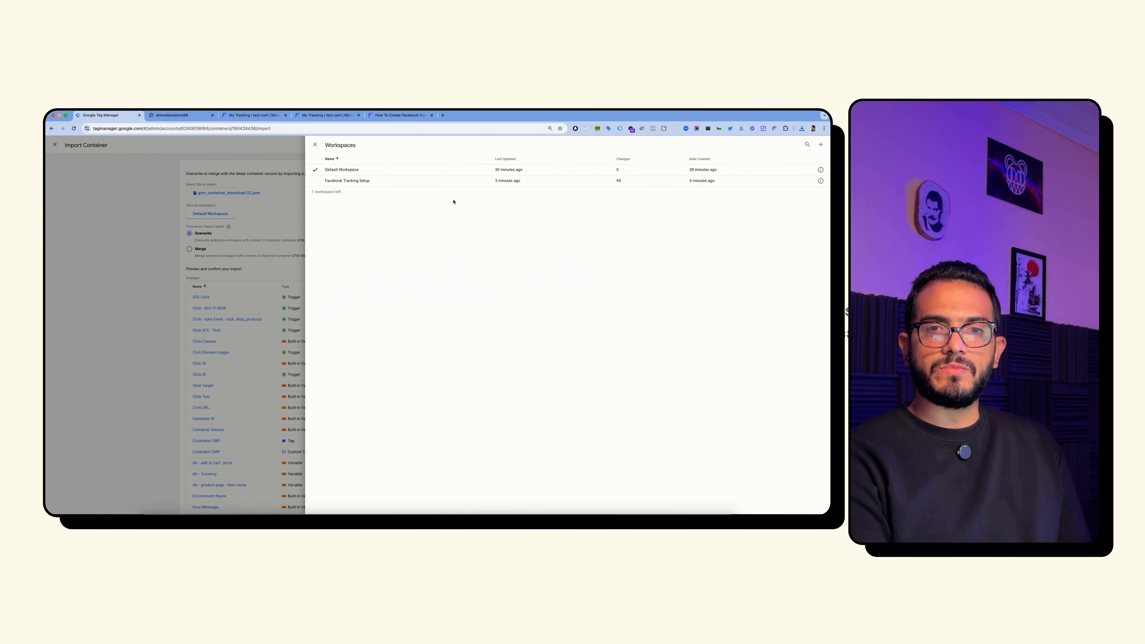
pyautogui.click(341, 182)
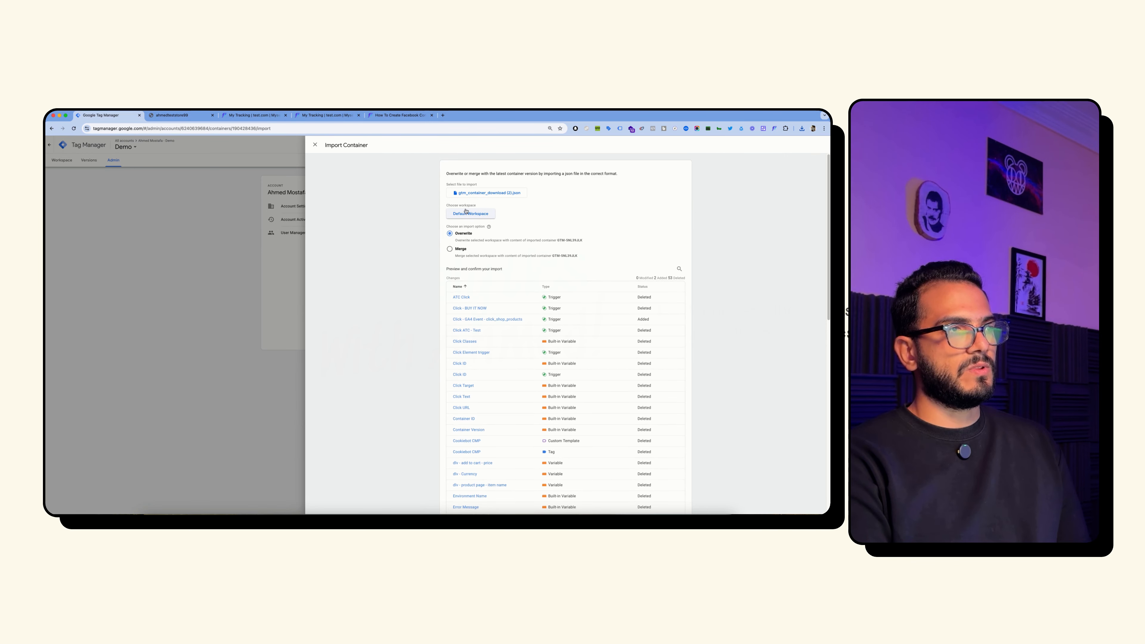
pyautogui.click(465, 214)
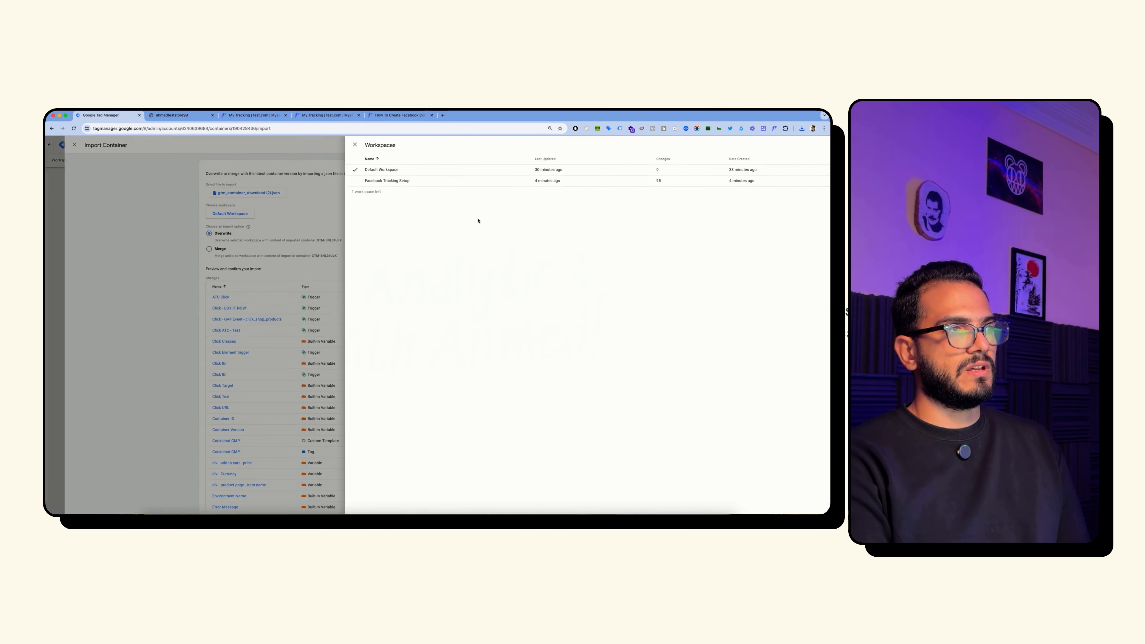
pyautogui.click(390, 185)
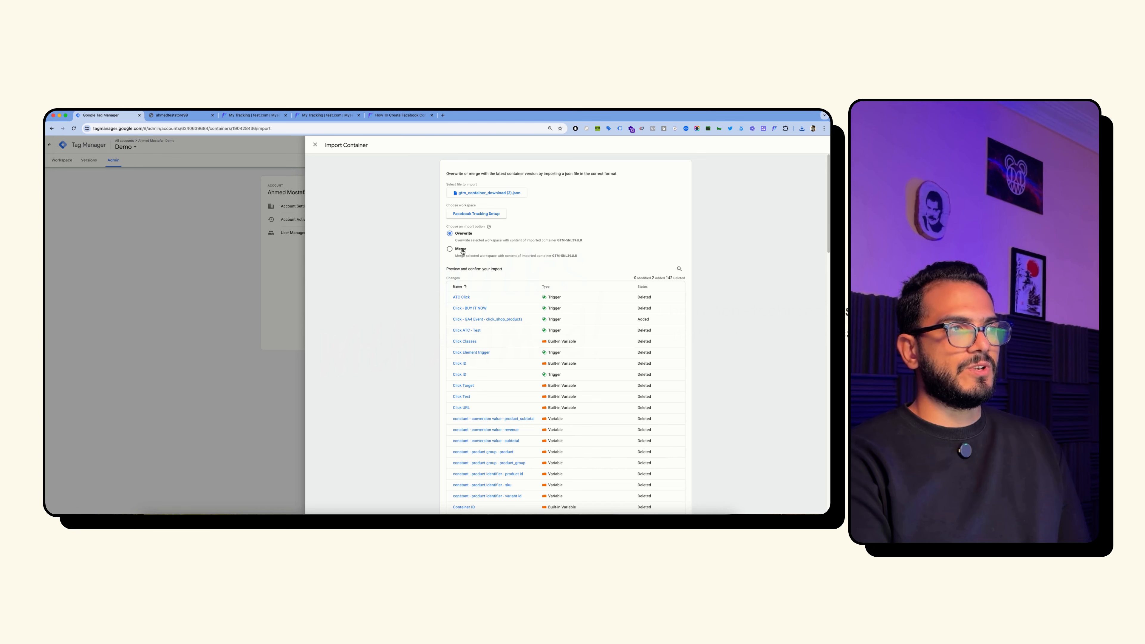
# - Choose the Merge import option with overwriting of conflicting tags, triggers and variables, and add the import to the workspace
pyautogui.scroll(-1, 633, 266)
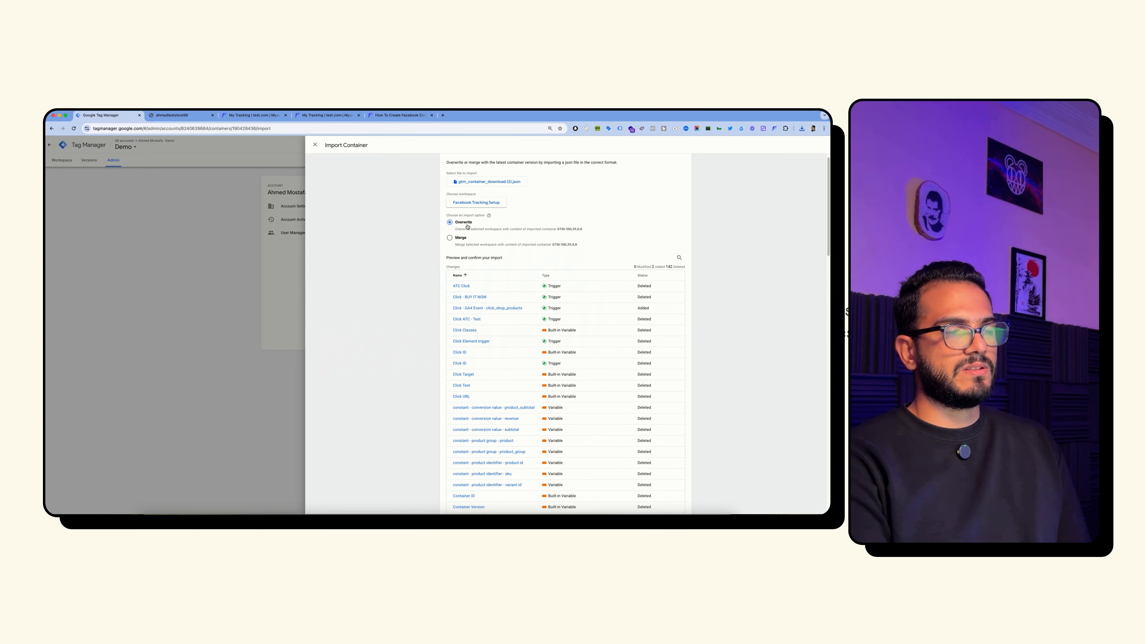
pyautogui.scroll(-1, 650, 302)
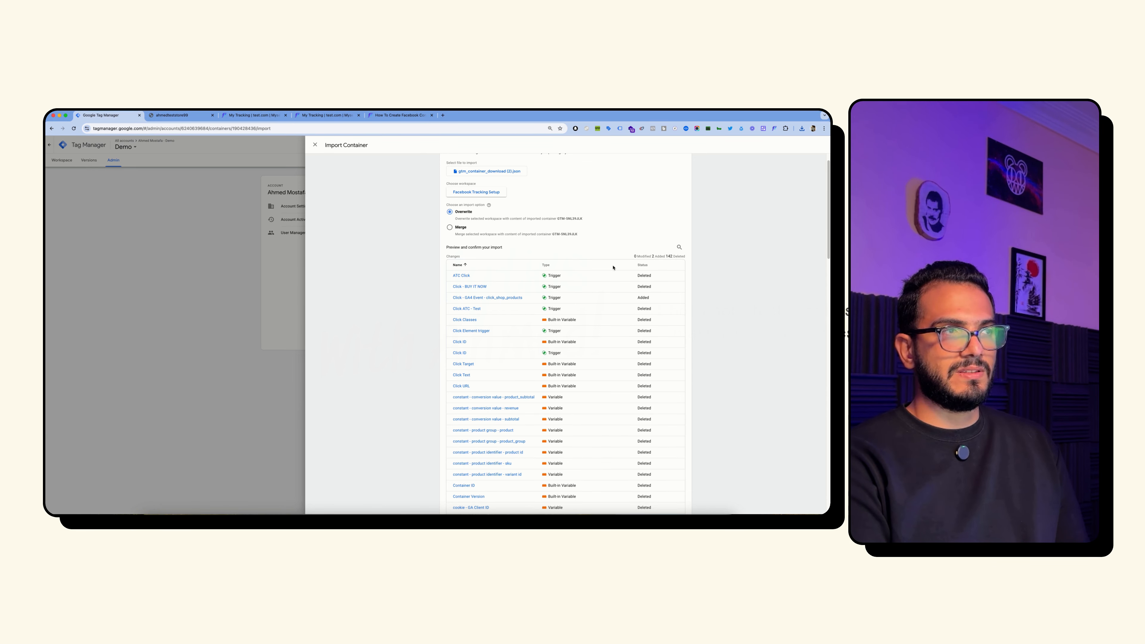
pyautogui.click(474, 233)
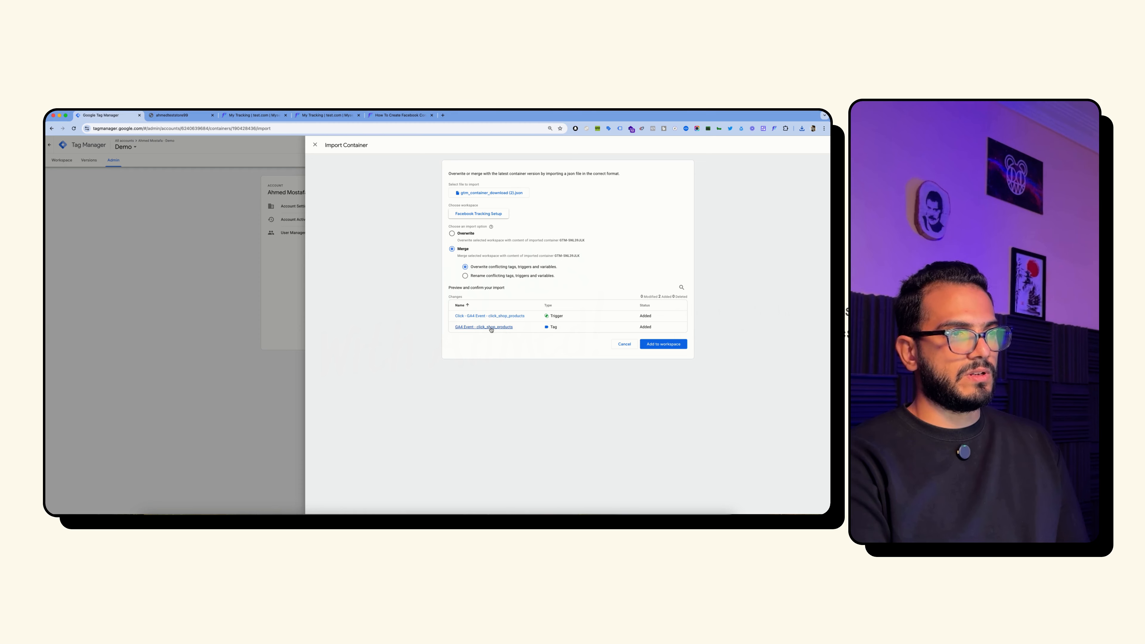
pyautogui.click(663, 344)
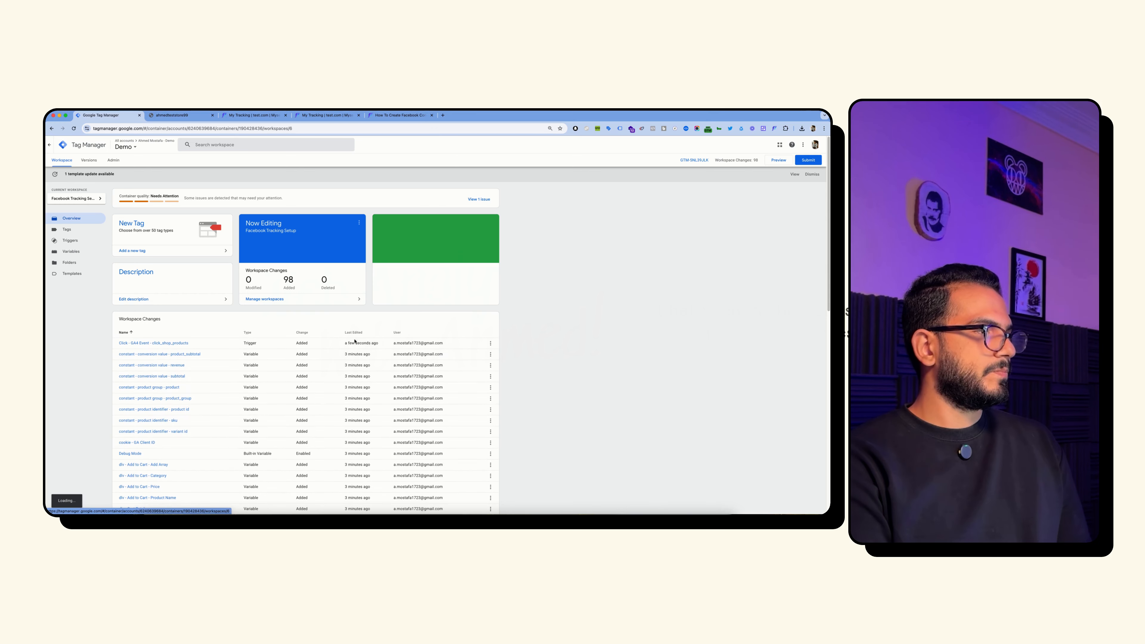
# - Sort the workspace changes by last edited and review the configuration of the imported "GA4 Event - click_shop_products" tag
pyautogui.click(351, 335)
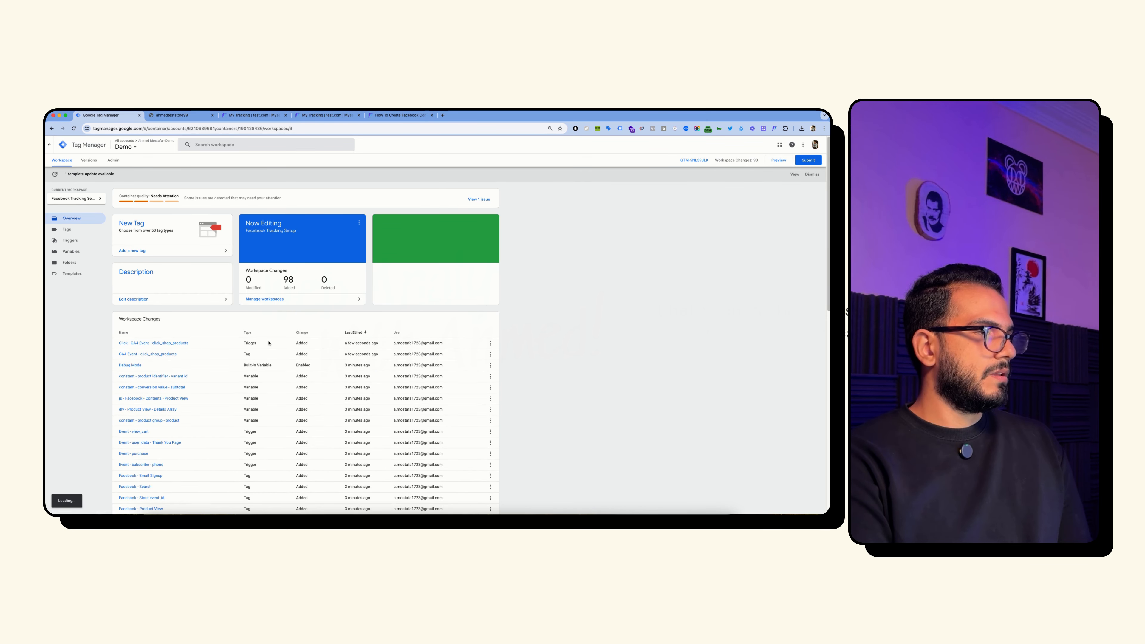
pyautogui.click(166, 354)
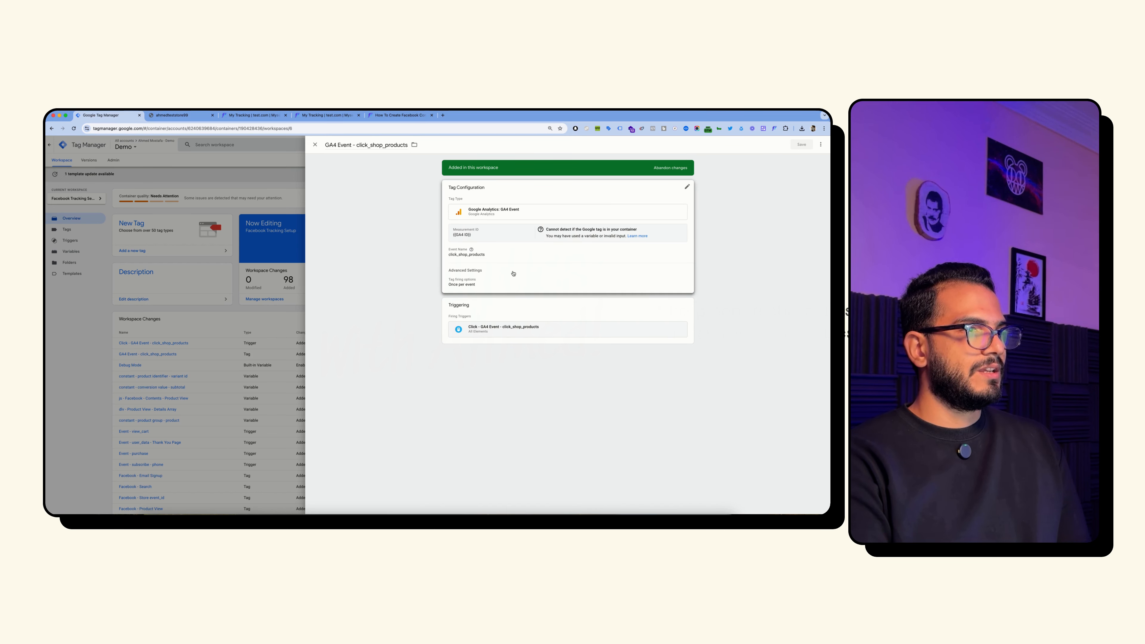
pyautogui.click(500, 272)
pyautogui.click(204, 282)
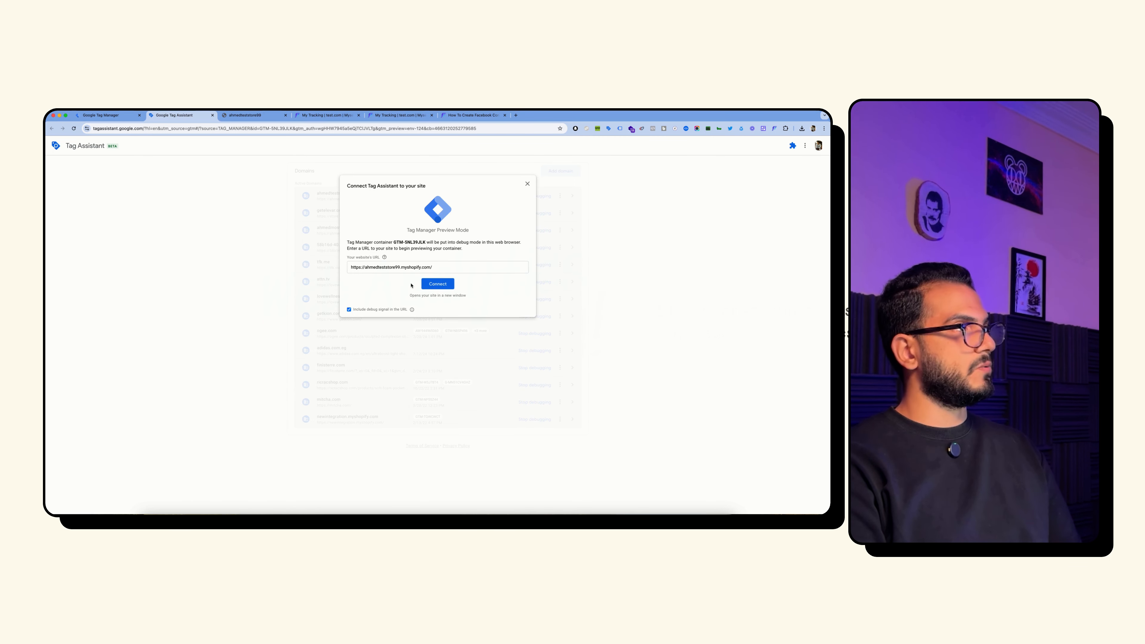
# - Connect the container preview to the Shopify test store, follow its "Shop products" link, and return to the Tag Assistant debug view
pyautogui.click(431, 288)
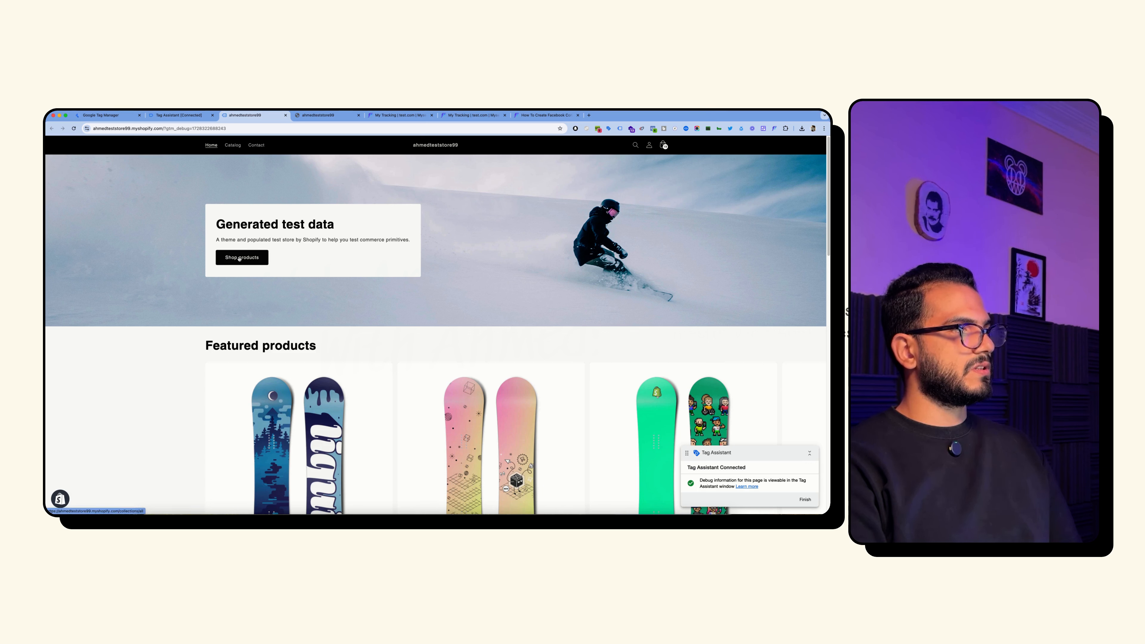
pyautogui.click(240, 258)
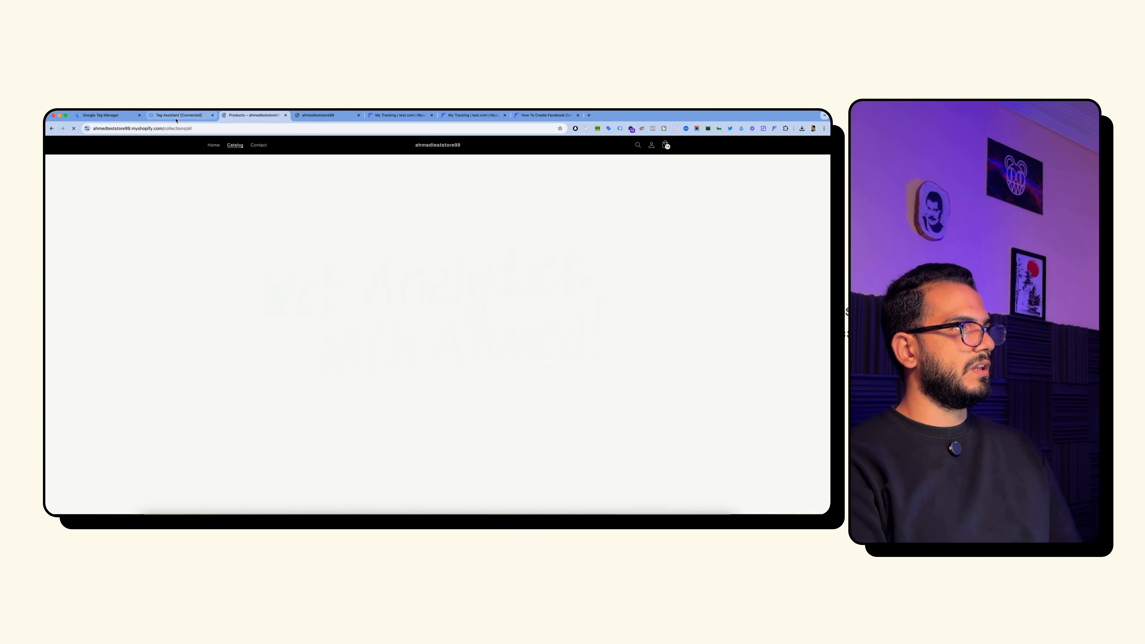
pyautogui.click(176, 116)
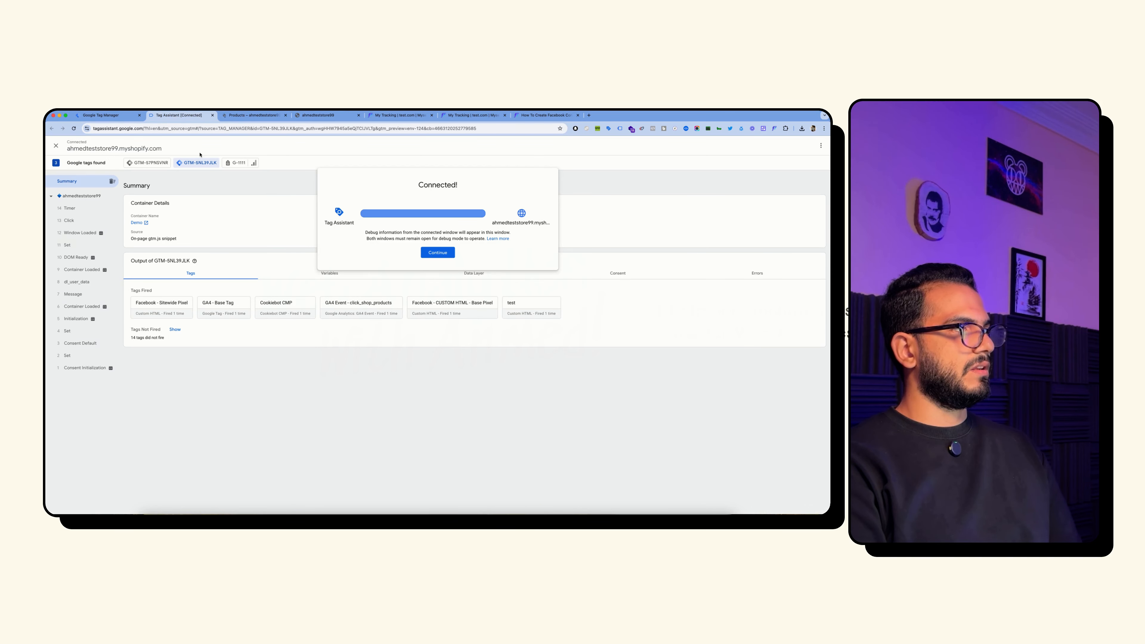
pyautogui.click(432, 253)
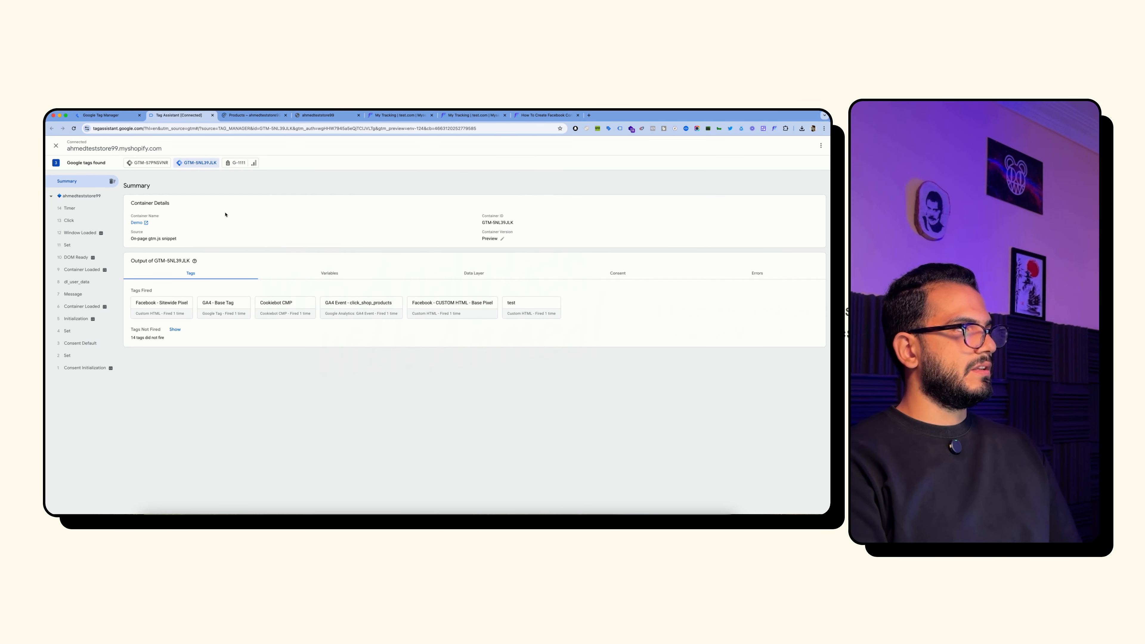
# - Check the tags fired on the Click and dl_user_data events, including the details of "GA4 Event - click_shop_products"
pyautogui.click(86, 225)
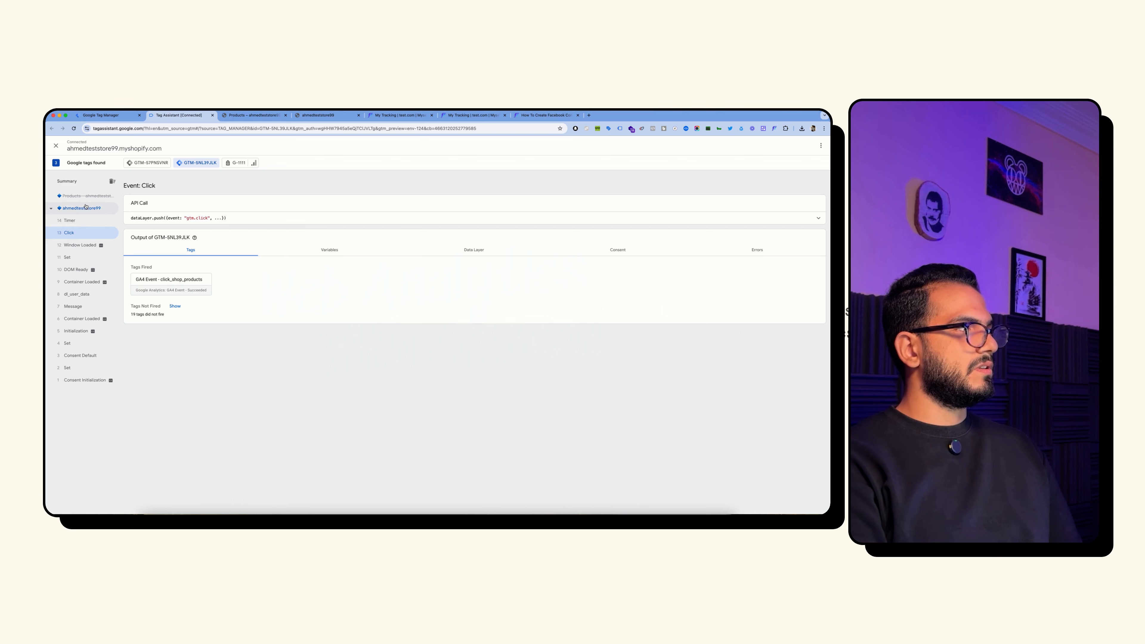
pyautogui.click(52, 196)
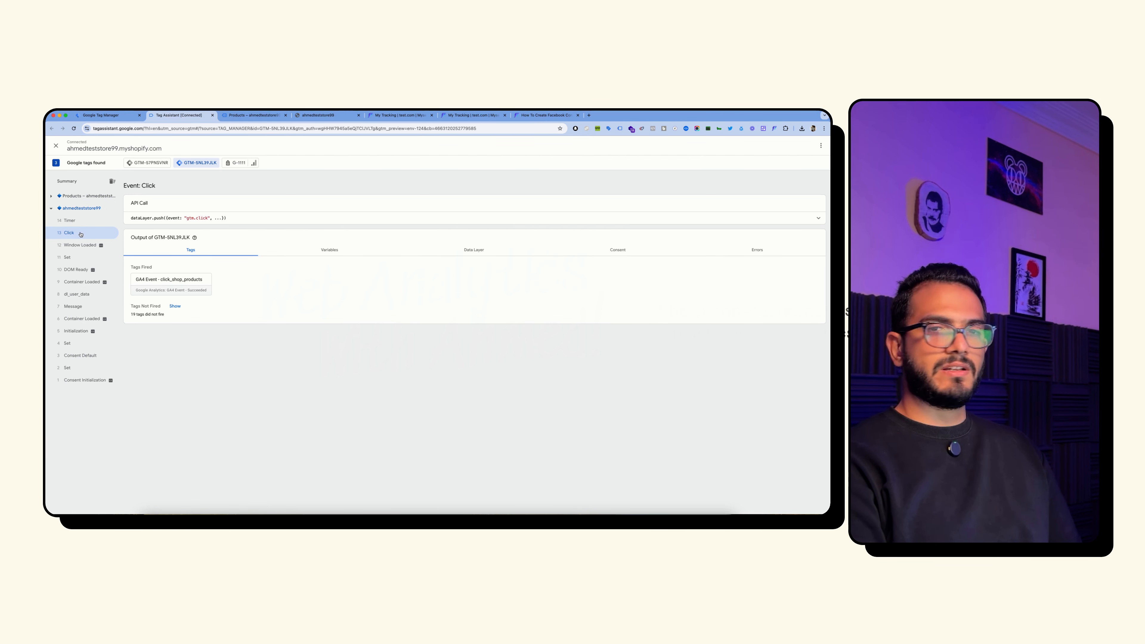
pyautogui.click(163, 280)
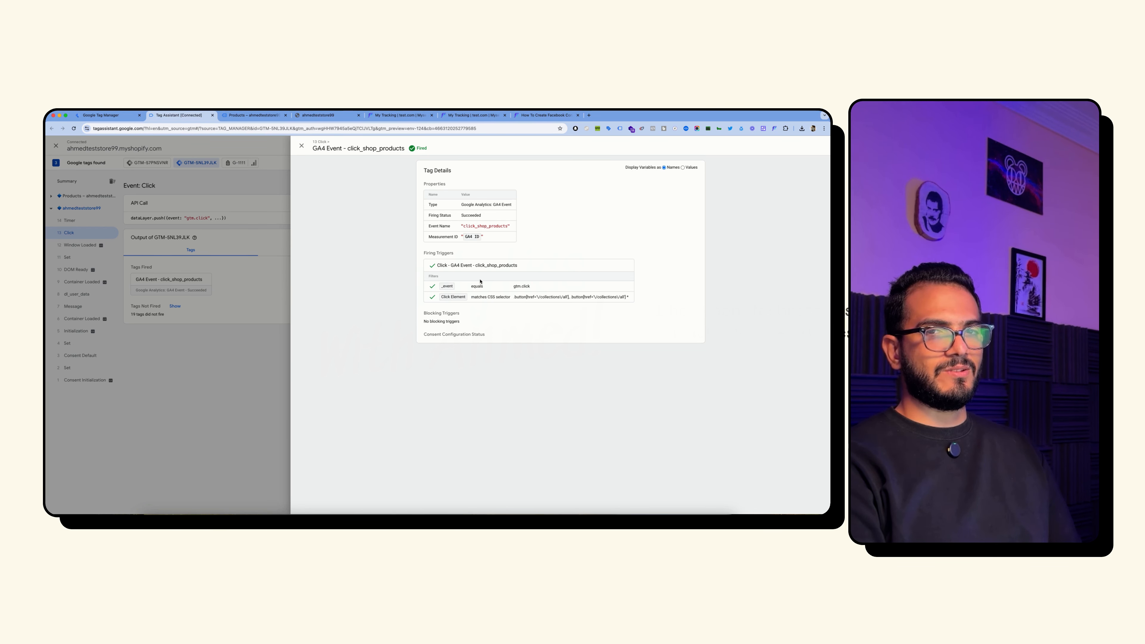
pyautogui.click(197, 268)
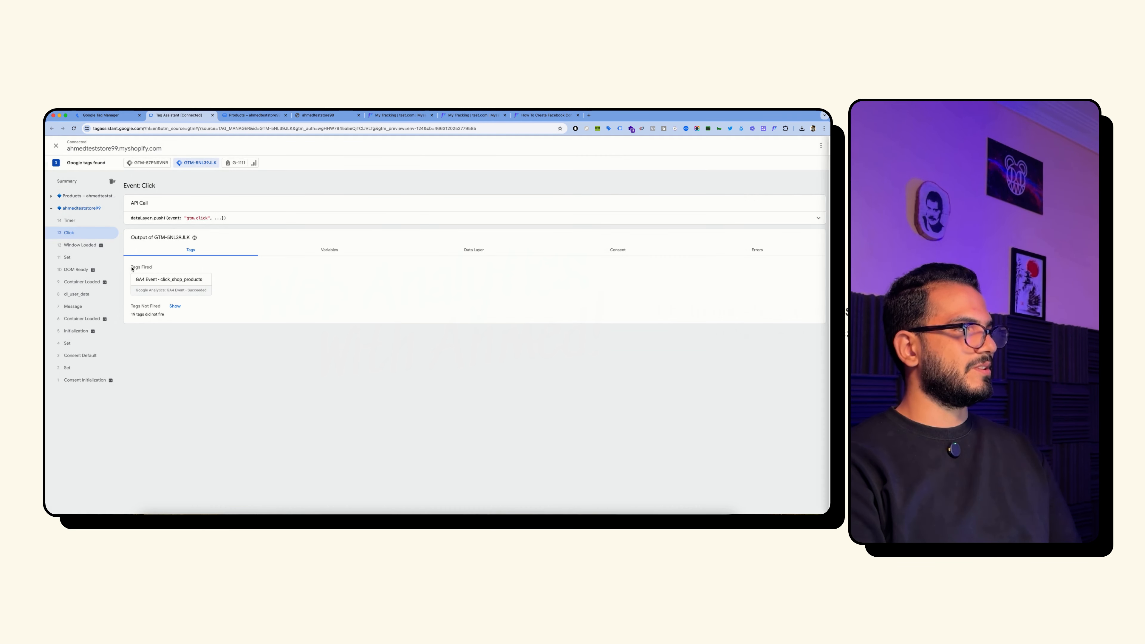
pyautogui.click(90, 299)
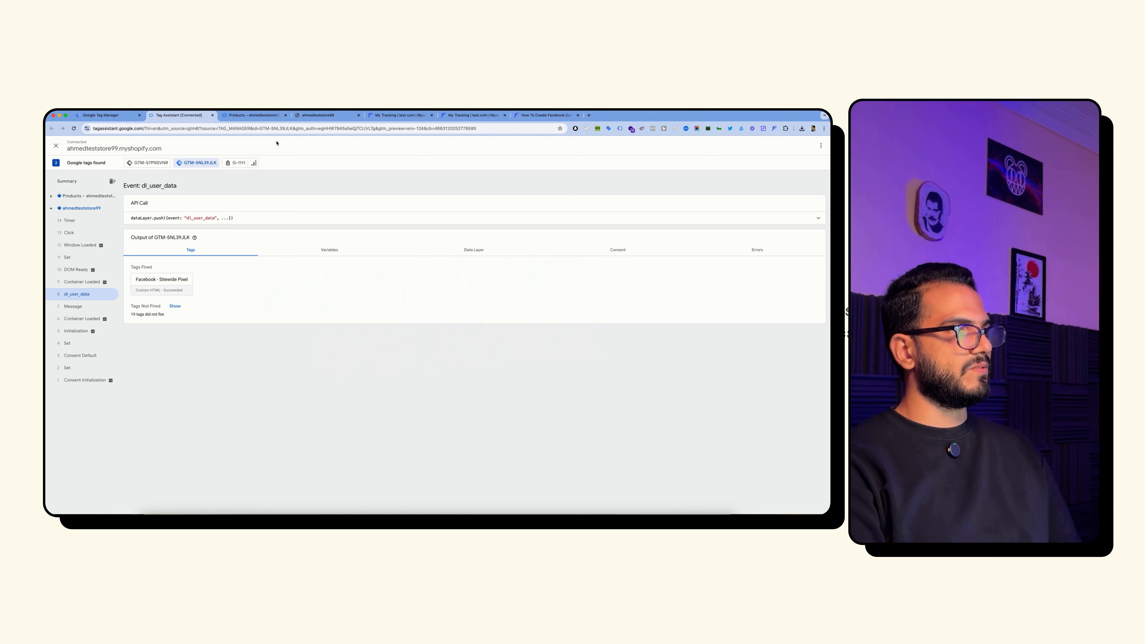
# - Return to the connected store's catalog and open the product page of The 3p Fulfilled Snowboard
pyautogui.click(253, 117)
pyautogui.scroll(-2, 566, 274)
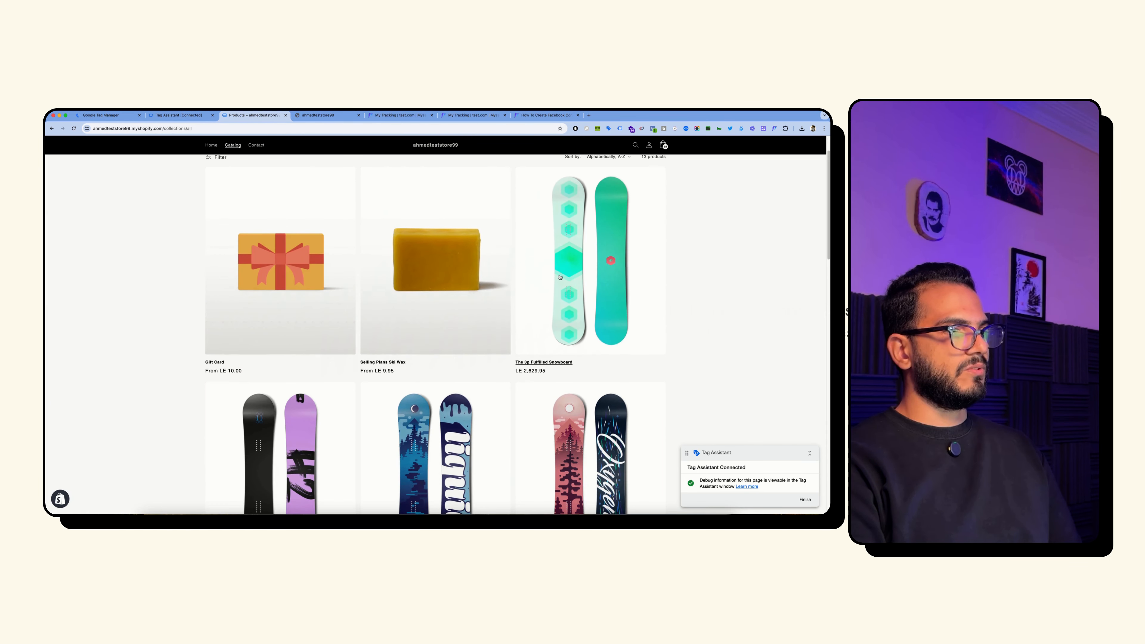
pyautogui.click(566, 274)
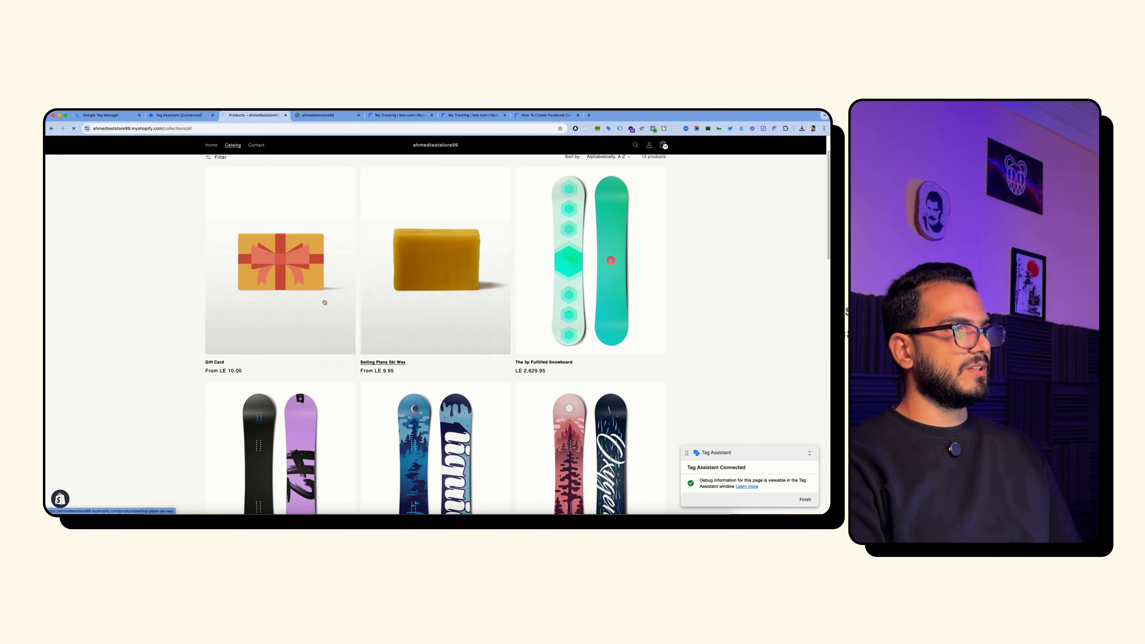
# - Check in Tag Assistant which tags fired on the snowboard page's dl_view_item event and on the page overall
pyautogui.click(174, 116)
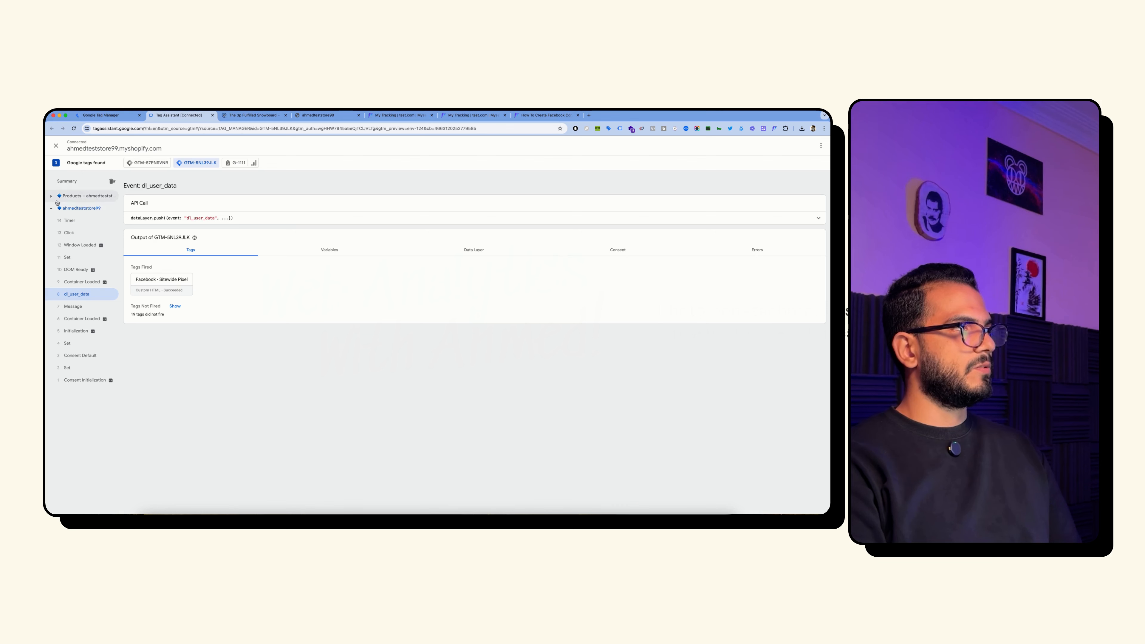
pyautogui.click(51, 208)
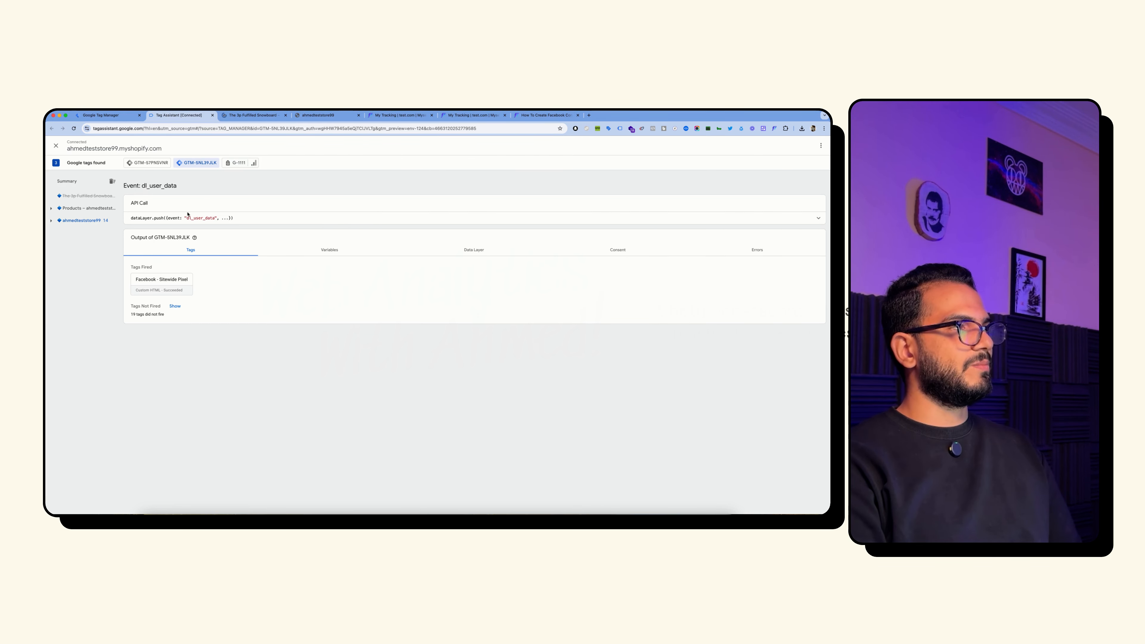
pyautogui.click(77, 245)
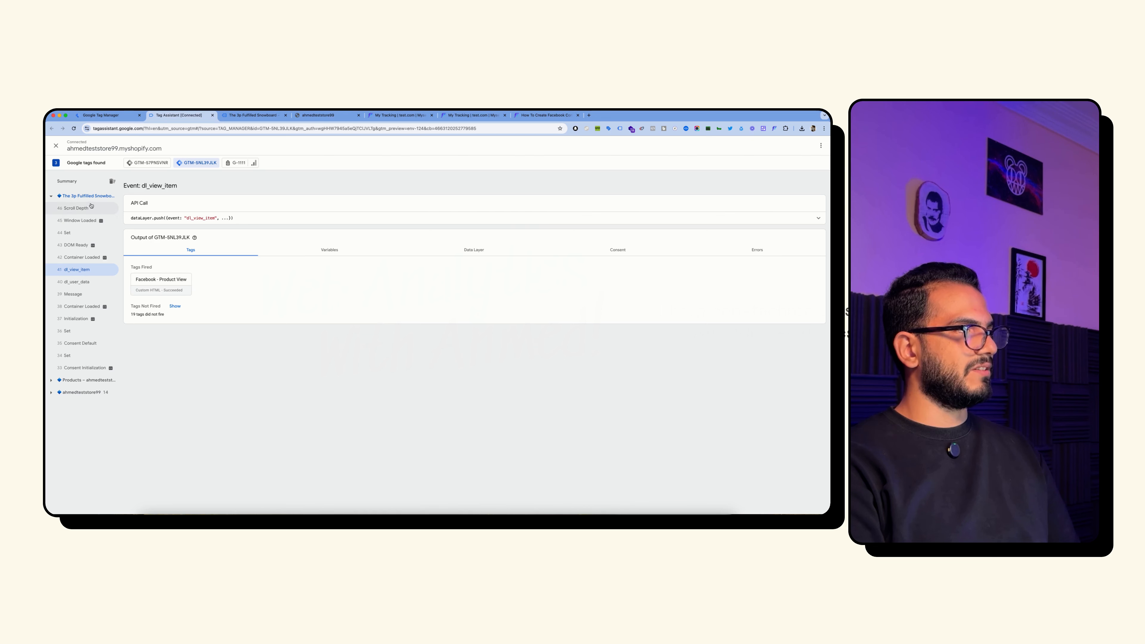
pyautogui.click(72, 196)
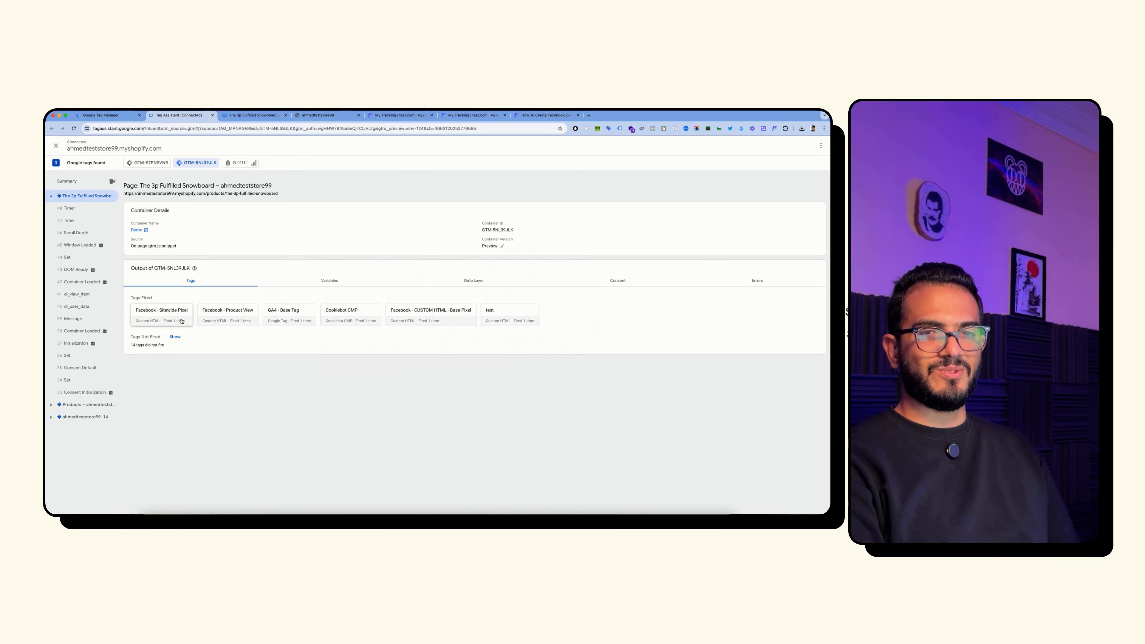
# - Switch back to the snowboard product page and examine the detected pixels and their events in Meta Pixel Helper
pyautogui.click(243, 117)
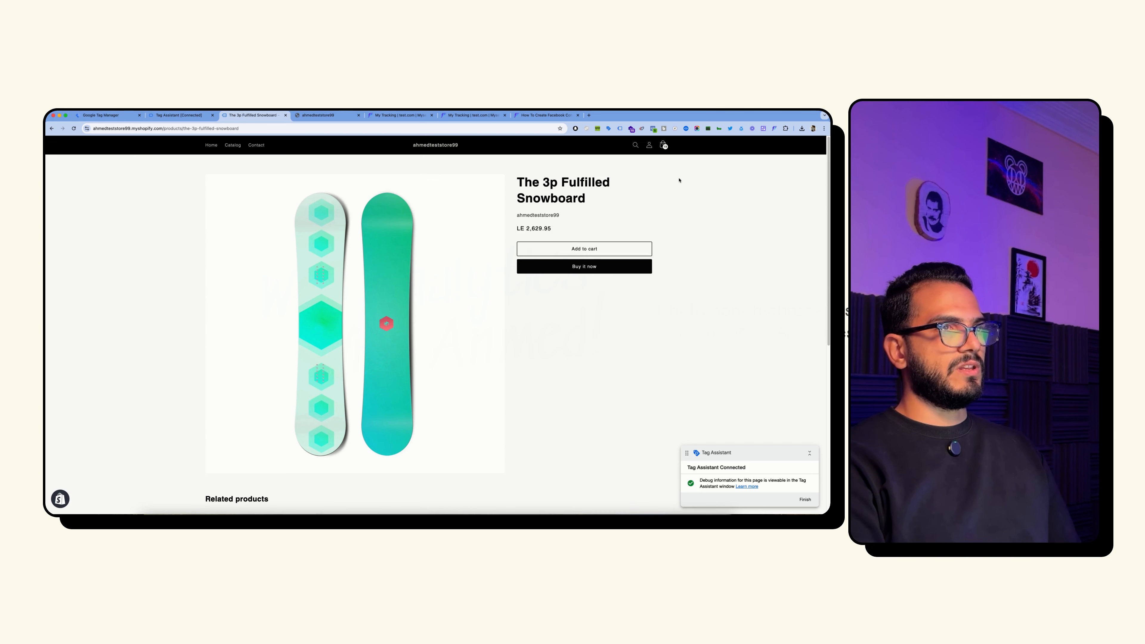
pyautogui.click(652, 129)
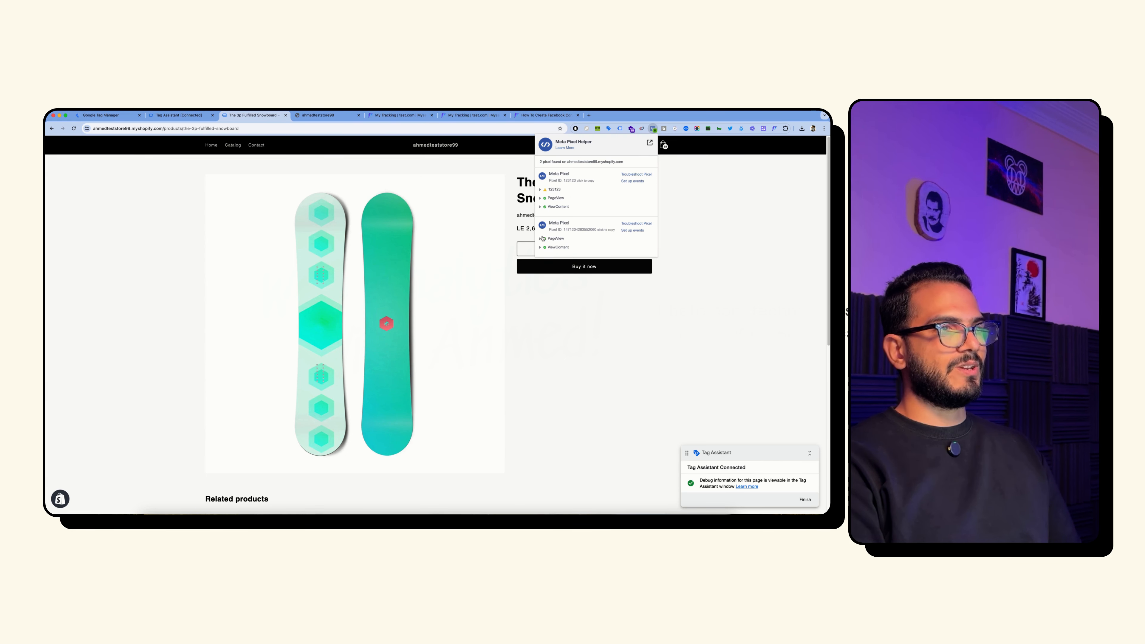
pyautogui.click(537, 304)
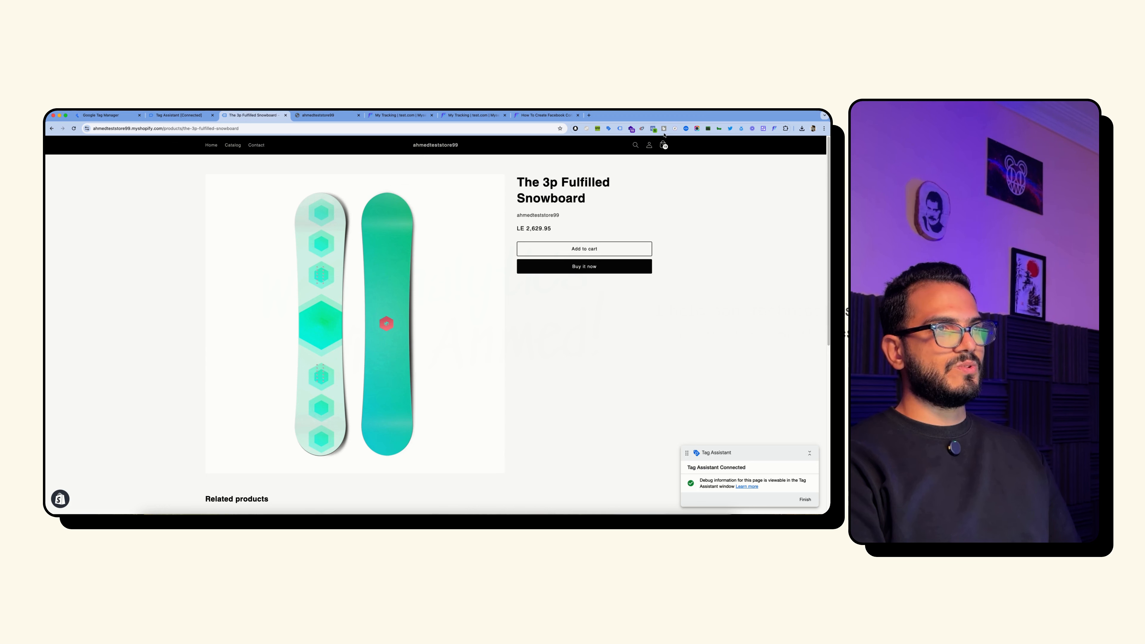
pyautogui.click(654, 129)
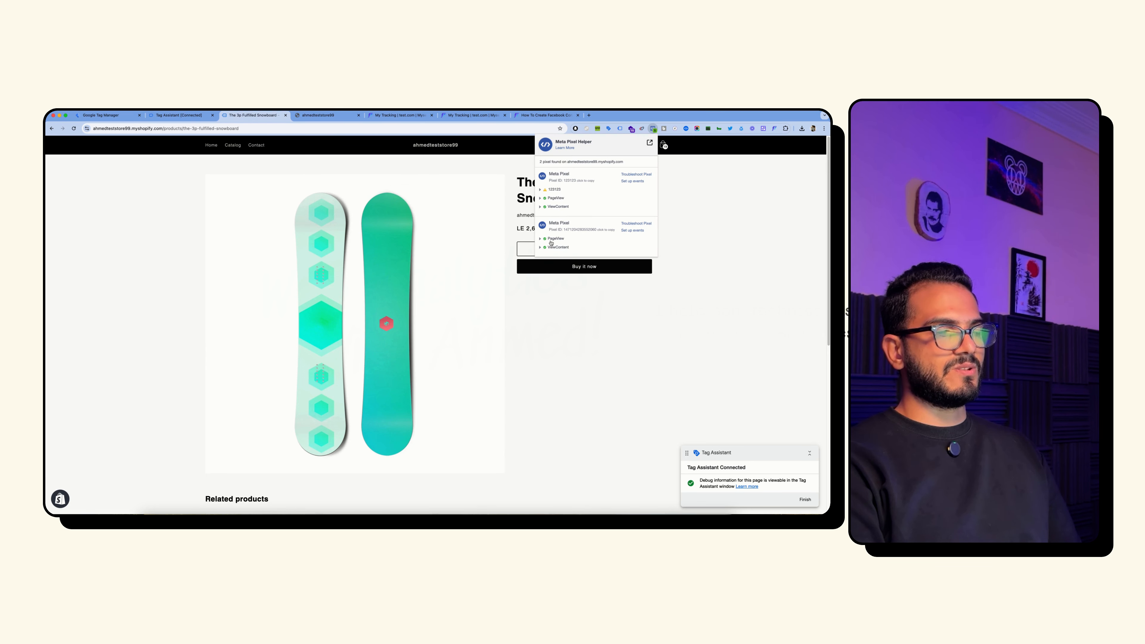